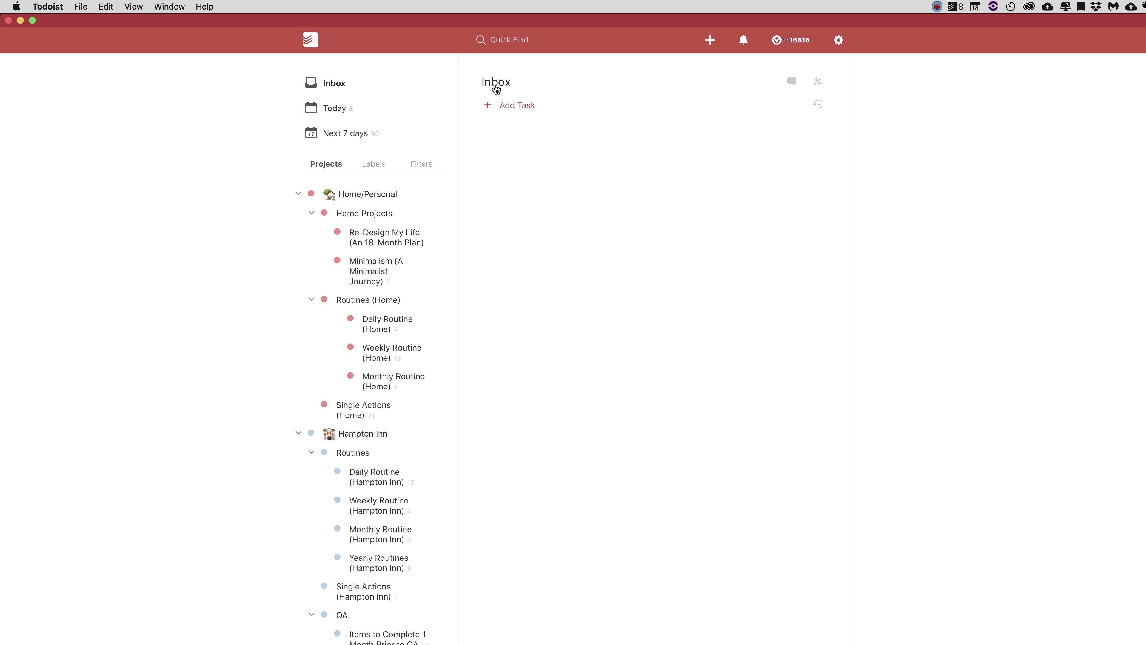
- Add the tasks "Buy Milk", "Take car for tuneup" and "Go to bank" to the Inbox
left_click(519, 106)
type("Buy Milk")
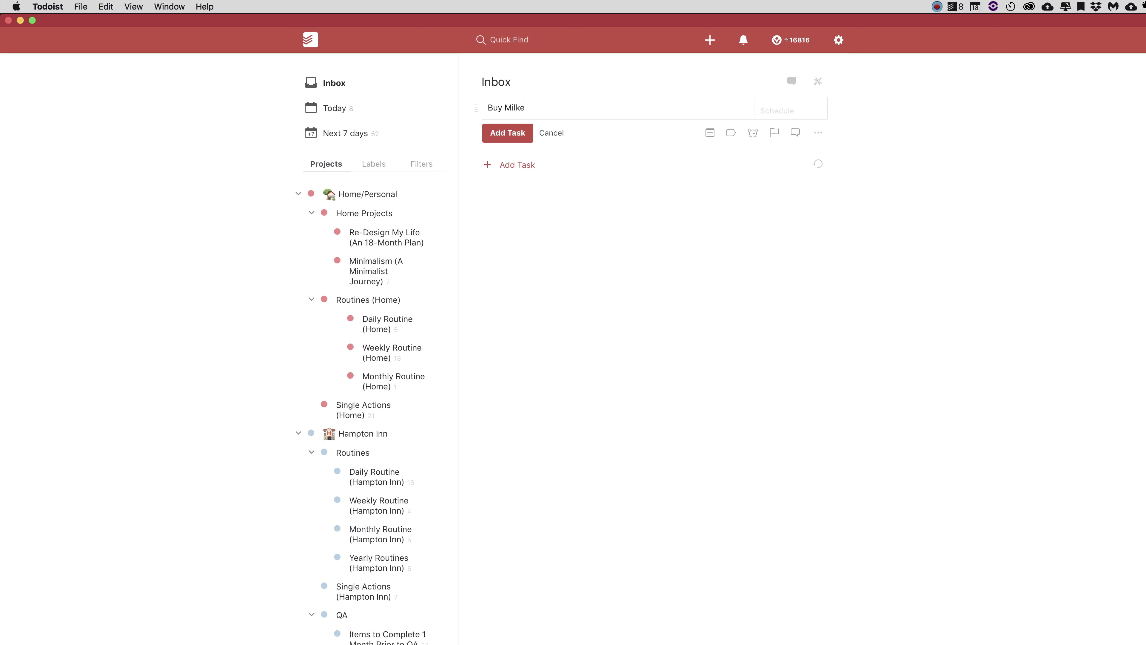
key("Return")
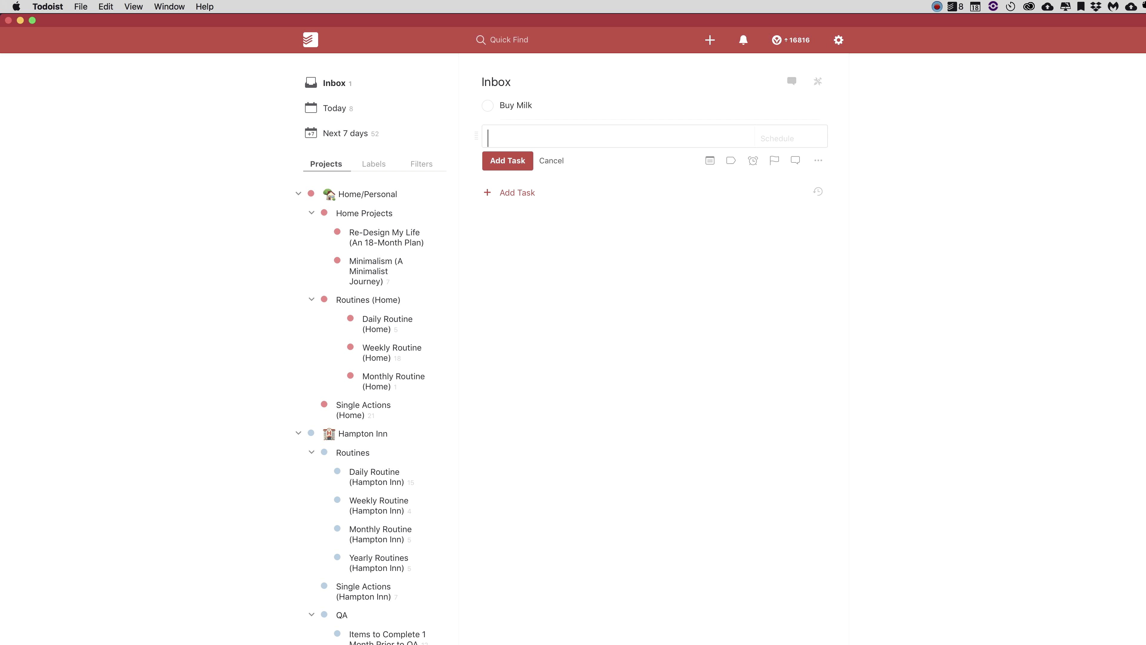
type("Take car for tuneup")
key("Return")
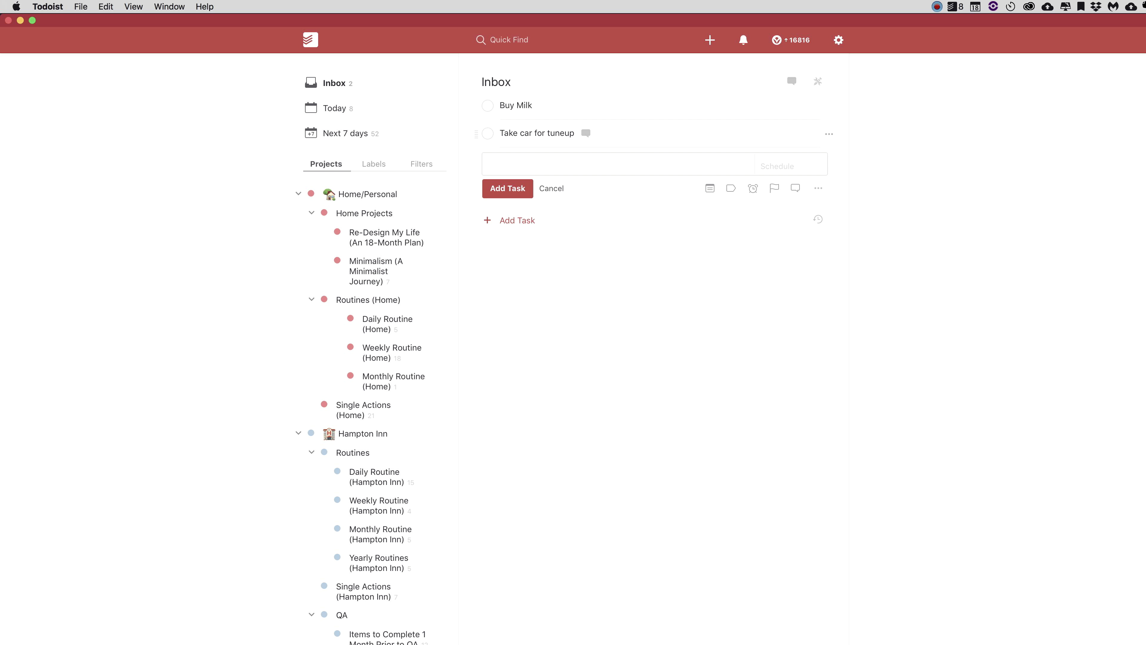
type("Go to bank")
key("Return")
- Add the tasks "Wash clothes" and "Pay Cable bill" to the Inbox
type("Wak t")
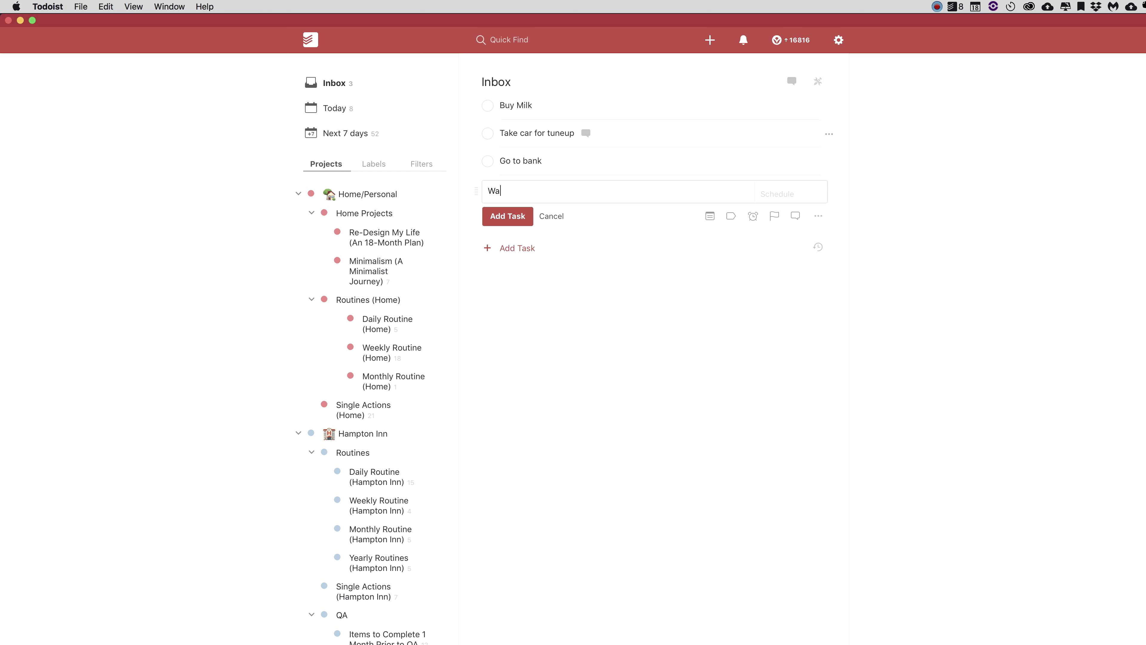
key("BackSpace")
key("BackSpace")
key("BackSpace")
type("sh clothes")
key("Return")
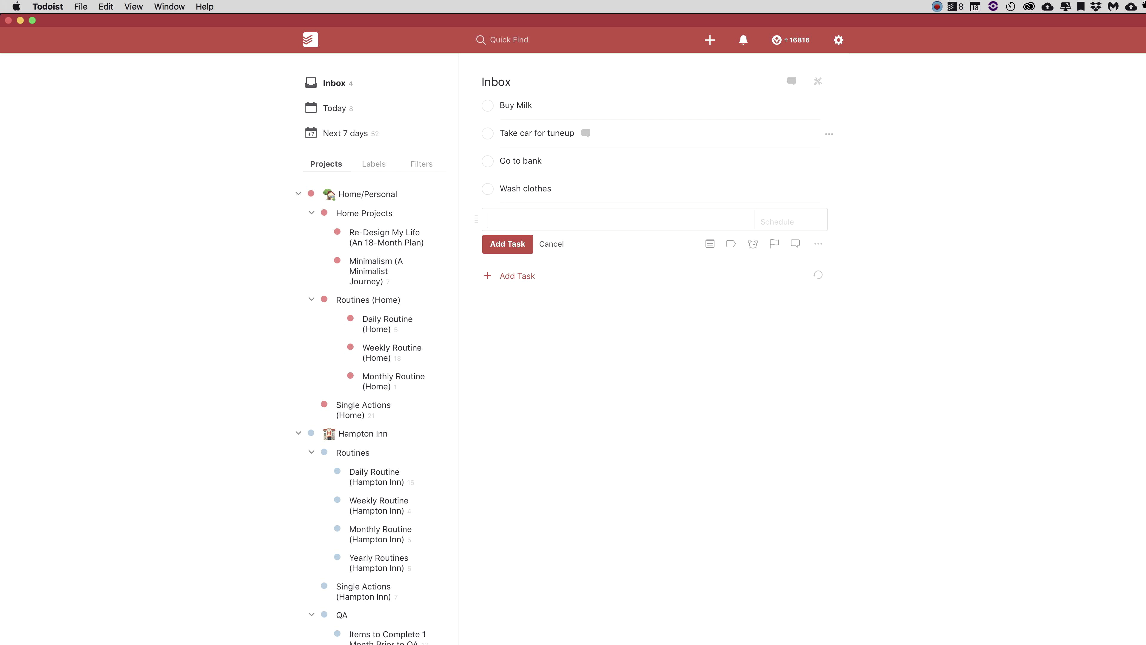
type("Pay Cable bill")
key("Return")
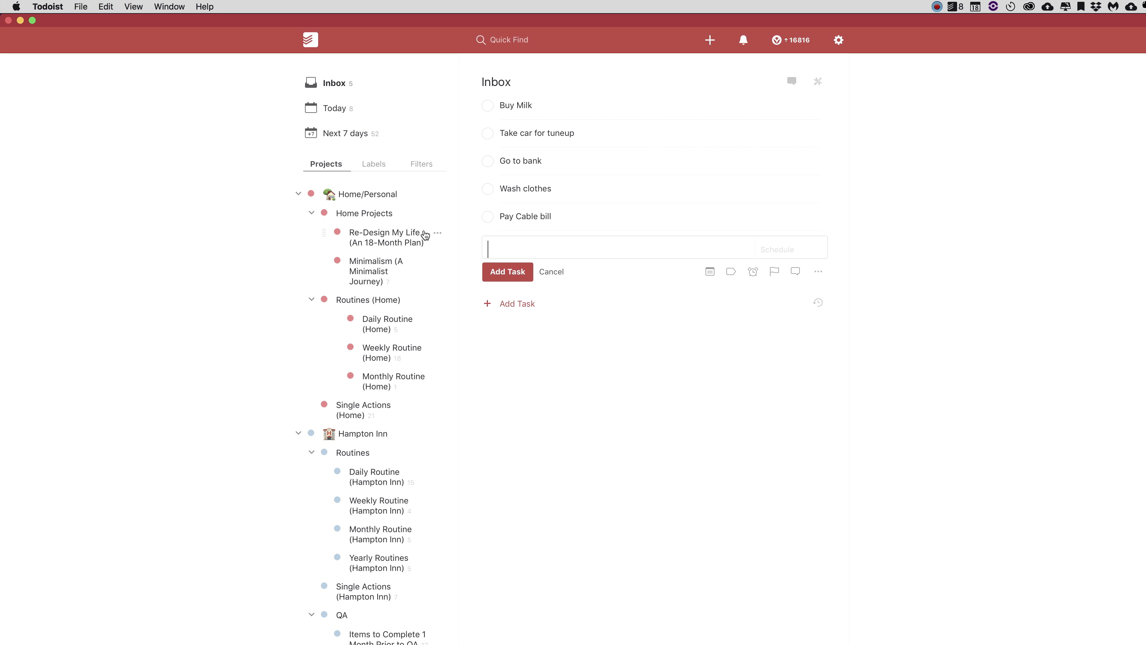
- Give the "Buy Milk" task the Errands label and schedule it for today
left_click(589, 106)
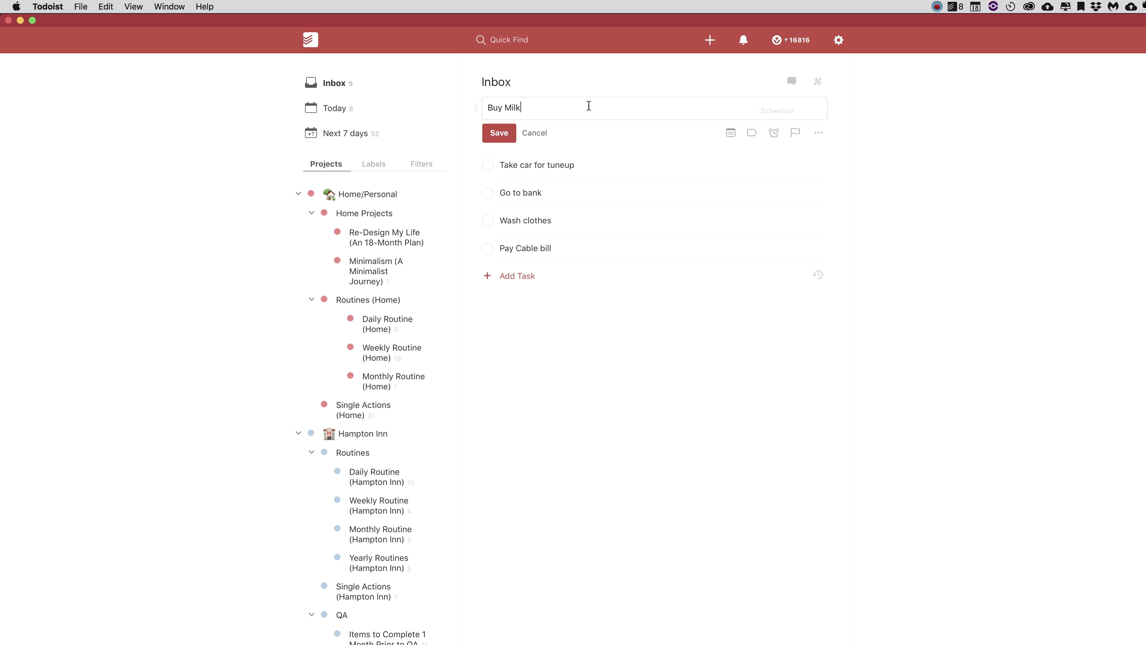
type("@")
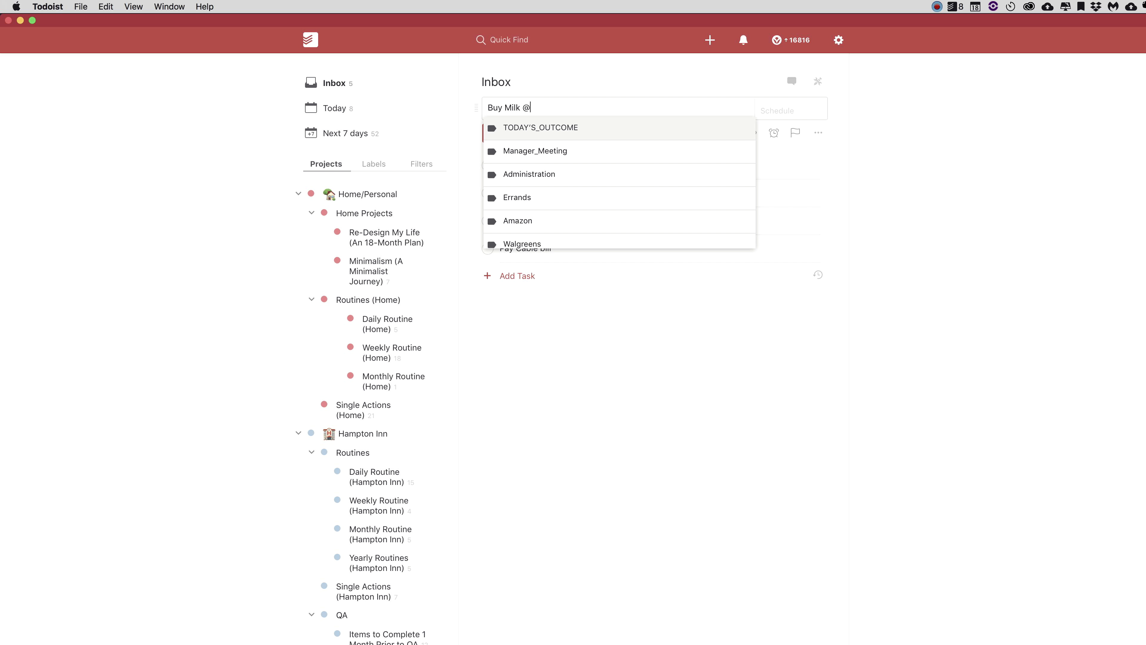
type("t")
key("BackSpace")
type("err")
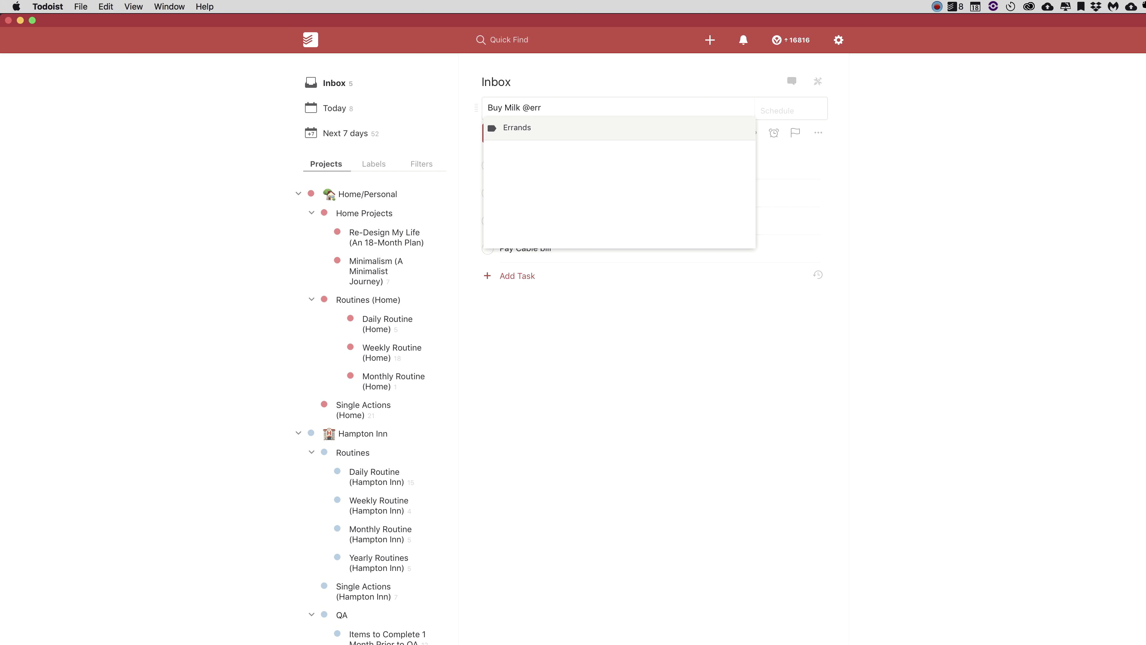
key("Return")
type("today")
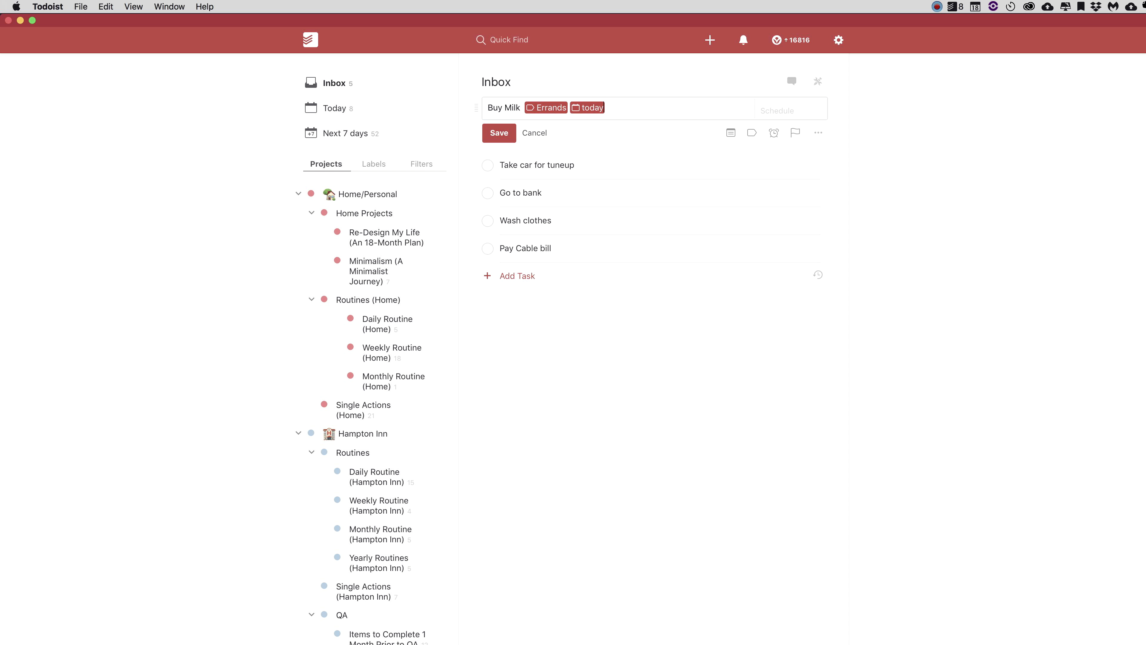
key("Return")
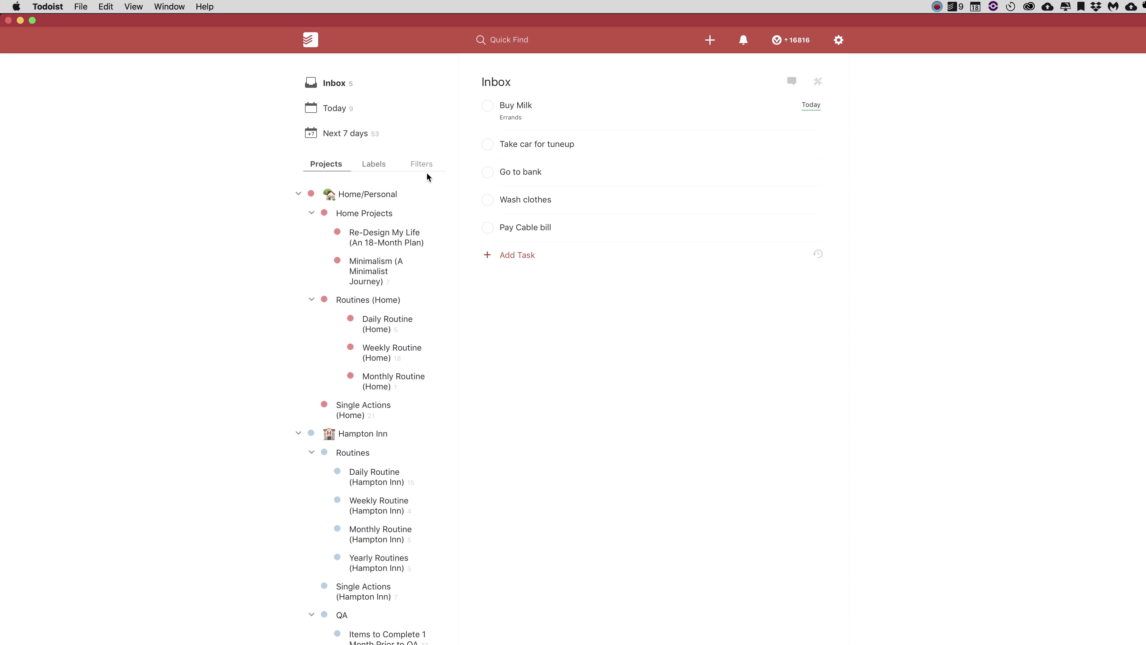
- Look through the label and filter lists and view the tasks in the Errands Today filter
left_click(376, 166)
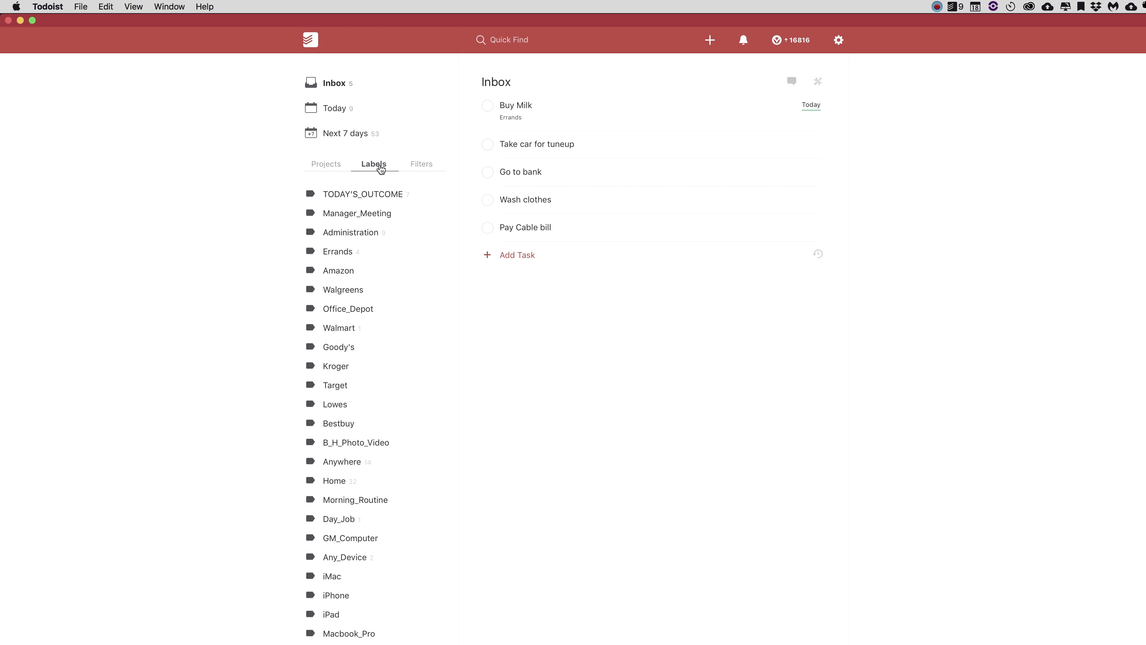
left_click(425, 166)
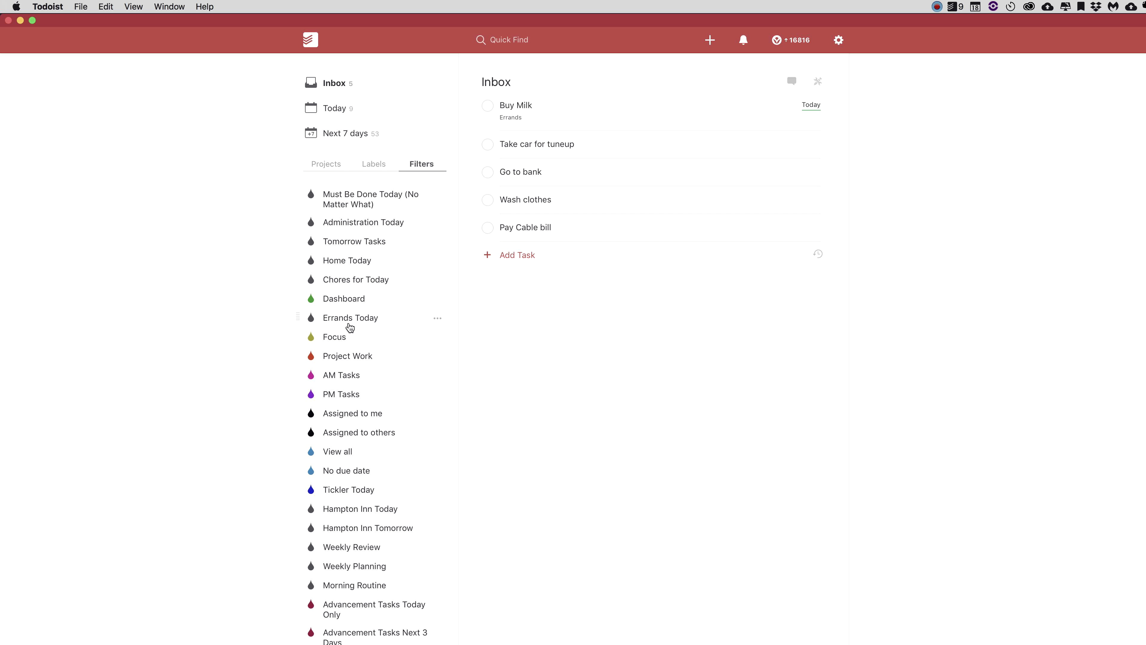
left_click(356, 325)
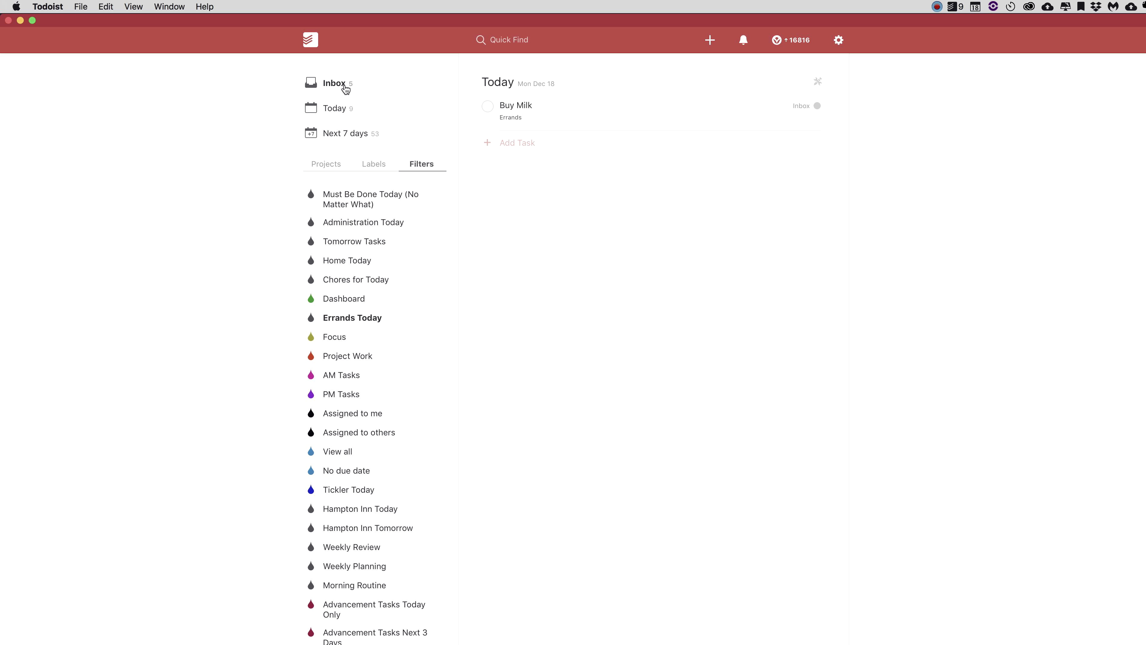
- In the Inbox, schedule "Take car for tuneup" for Wednesday with the TODAY'S_OUTCOME label and priority 1
left_click(346, 89)
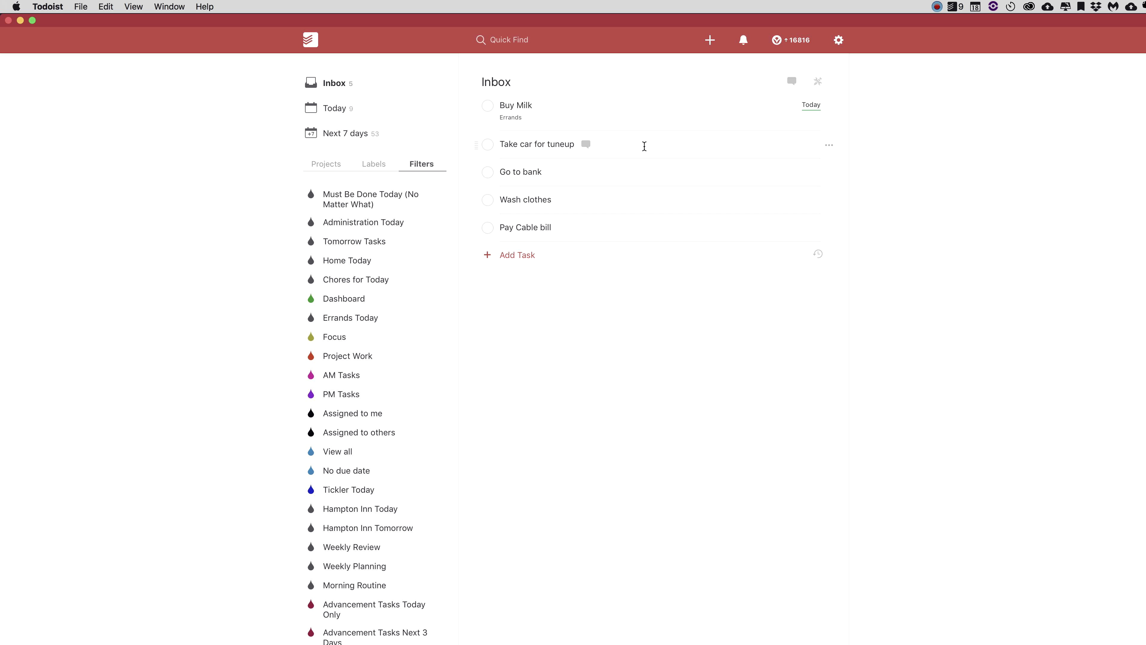
left_click(644, 146)
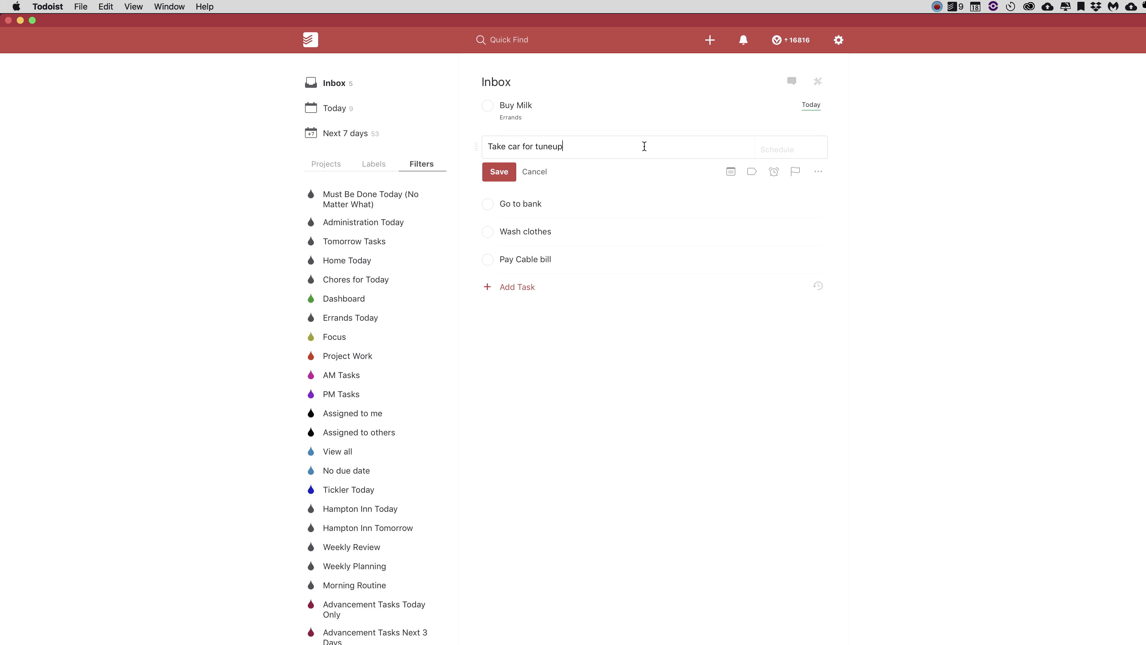
type("Wed @")
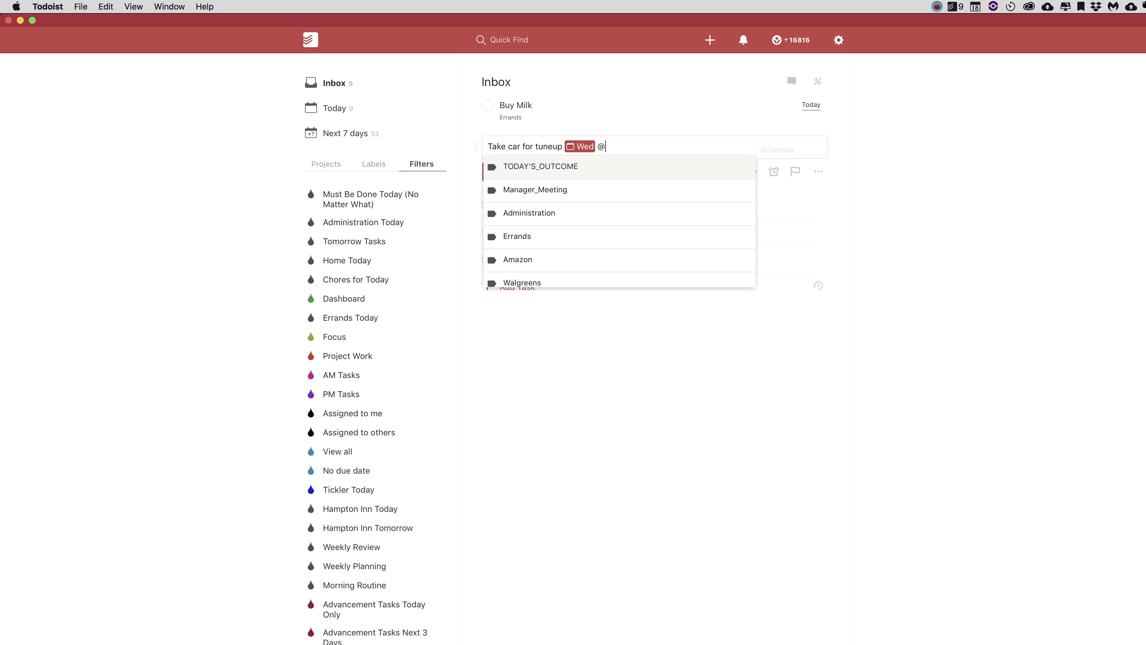
key("Return")
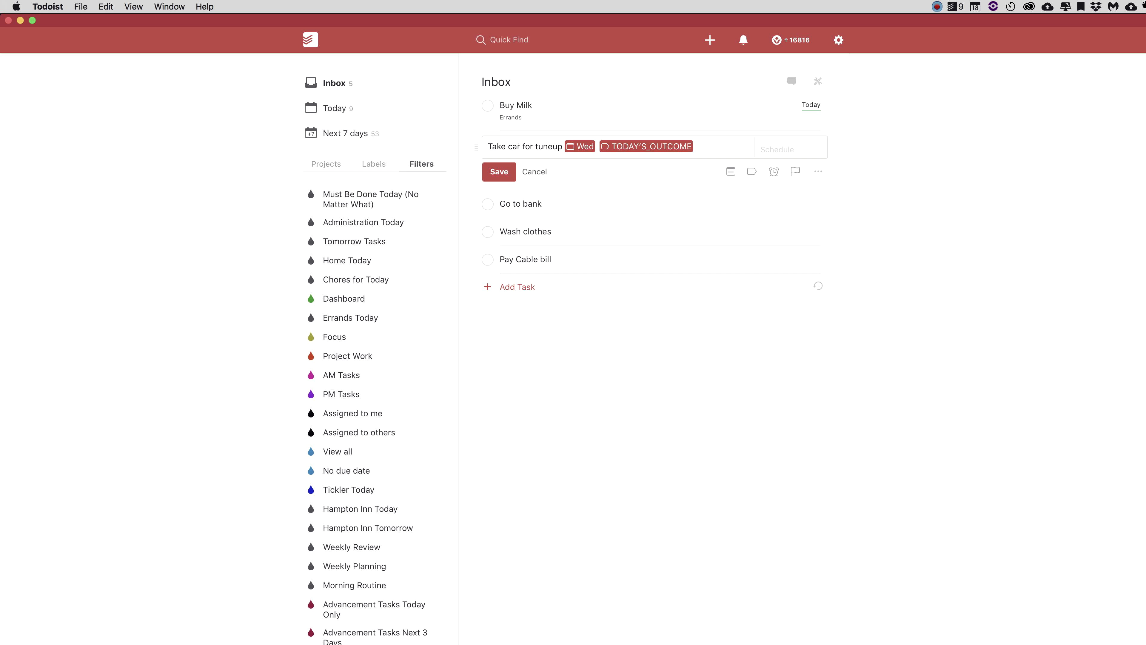
type("p1")
key("Return")
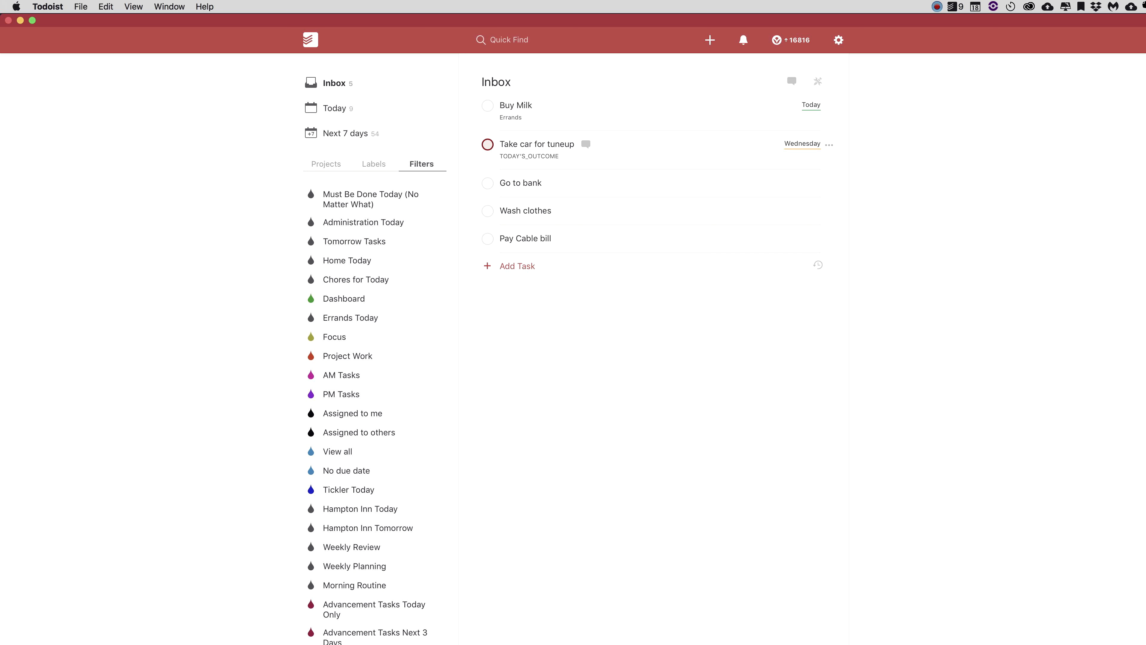
- Open the "Take car for tuneup" task for editing
left_click(659, 148)
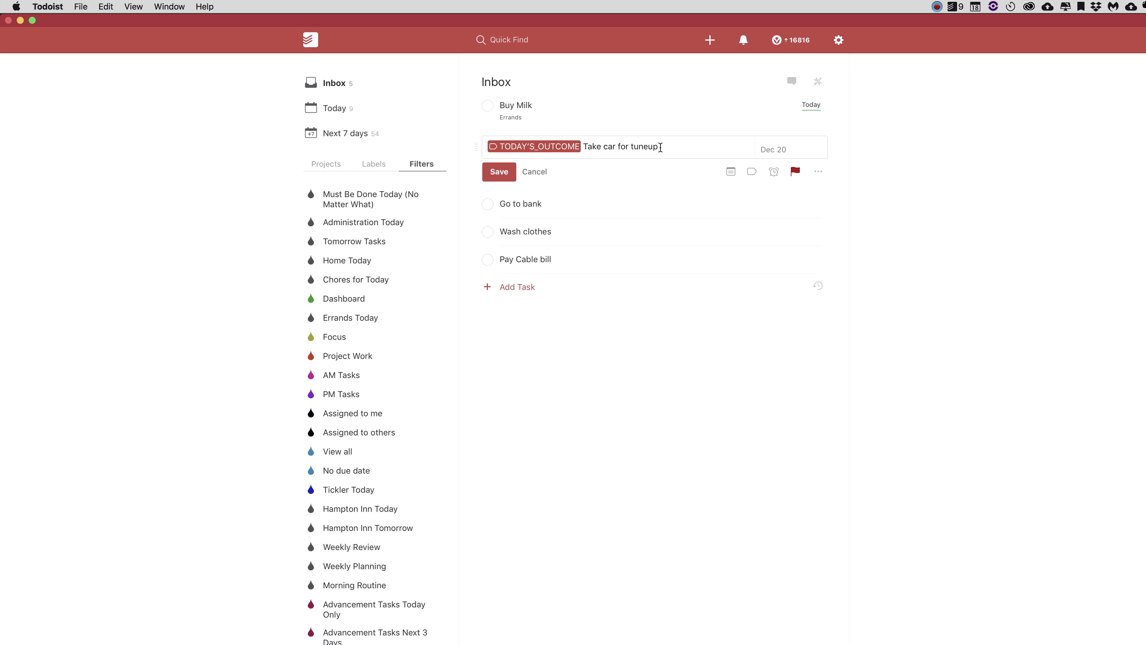
type("@ing")
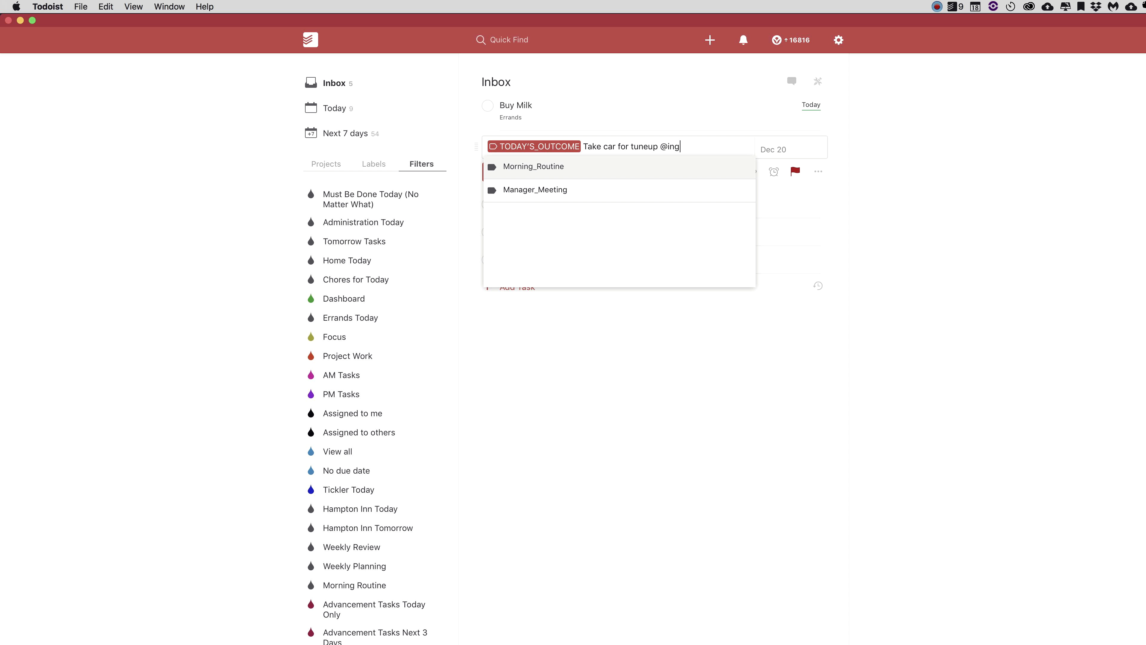
key("BackSpace")
key("BackSpace")
type("Singl")
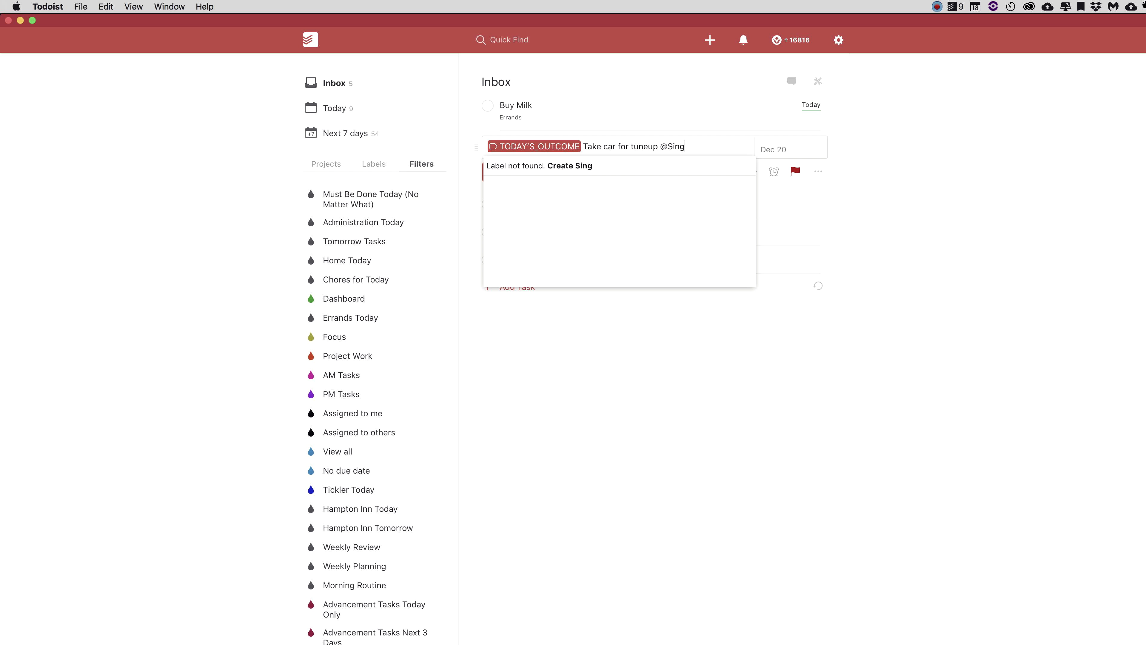
key("BackSpace")
key("BackSpace")
key("BackSpace")
key("BackSpace")
key("BackSpace")
key("BackSpace")
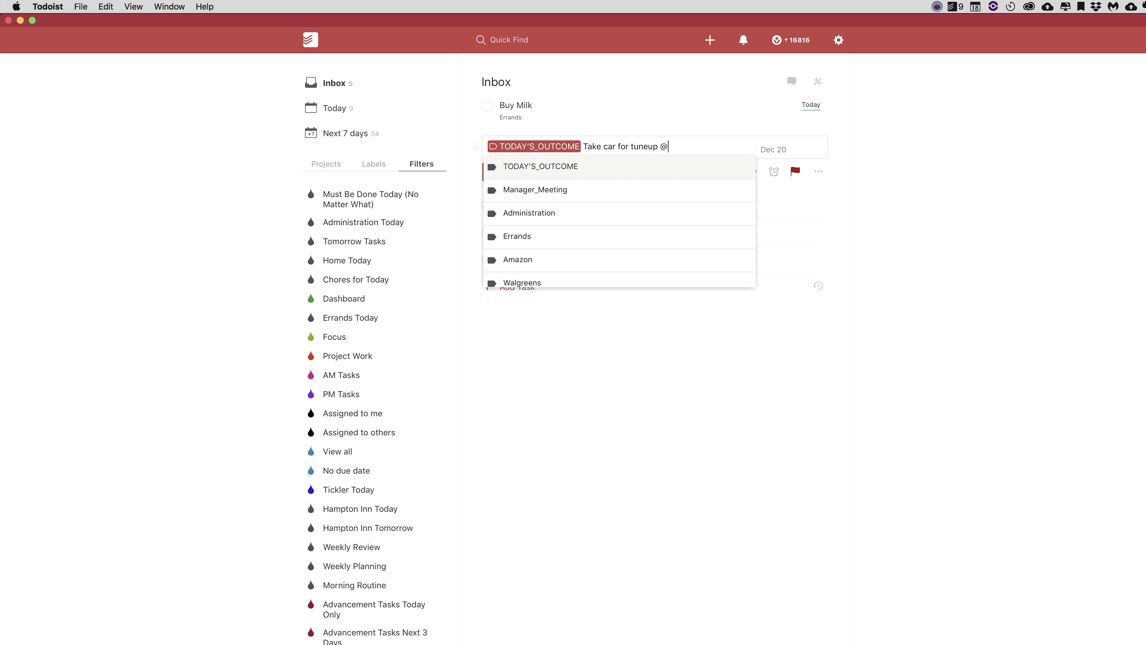
- Assign the "Take car for tuneup" task to the Single Actions (Home) project and save it
type("#sing")
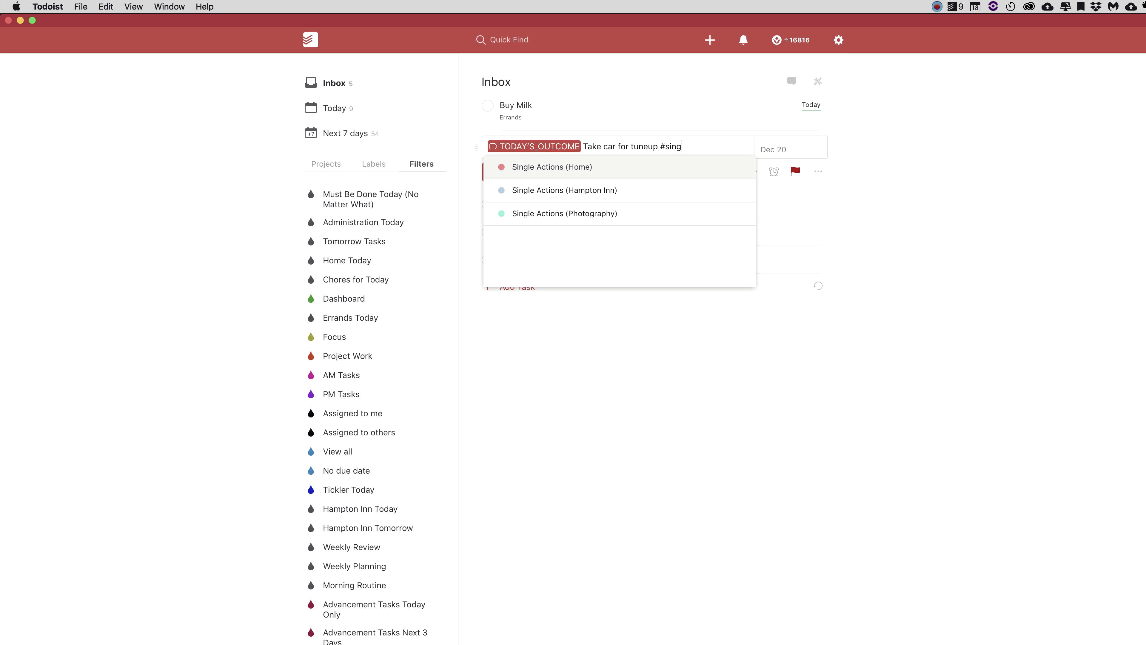
key("Return")
key("Return")
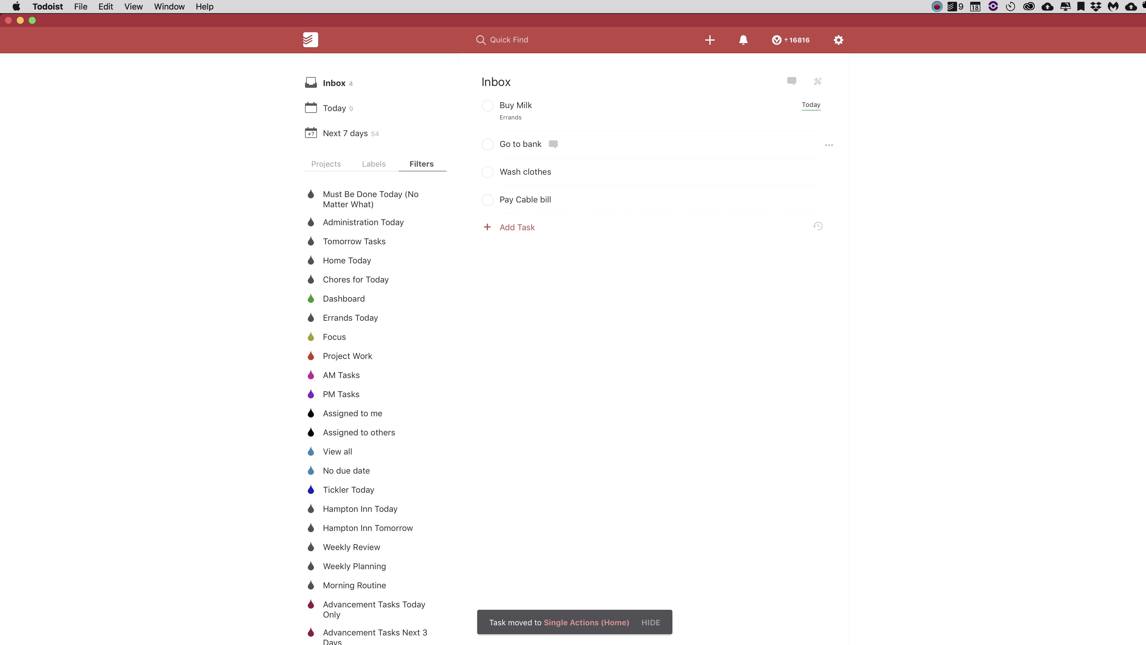
- Show the project list and collapse Home Projects, Routines (Home), and the Routines and QA groups under Hampton Inn
left_click(329, 167)
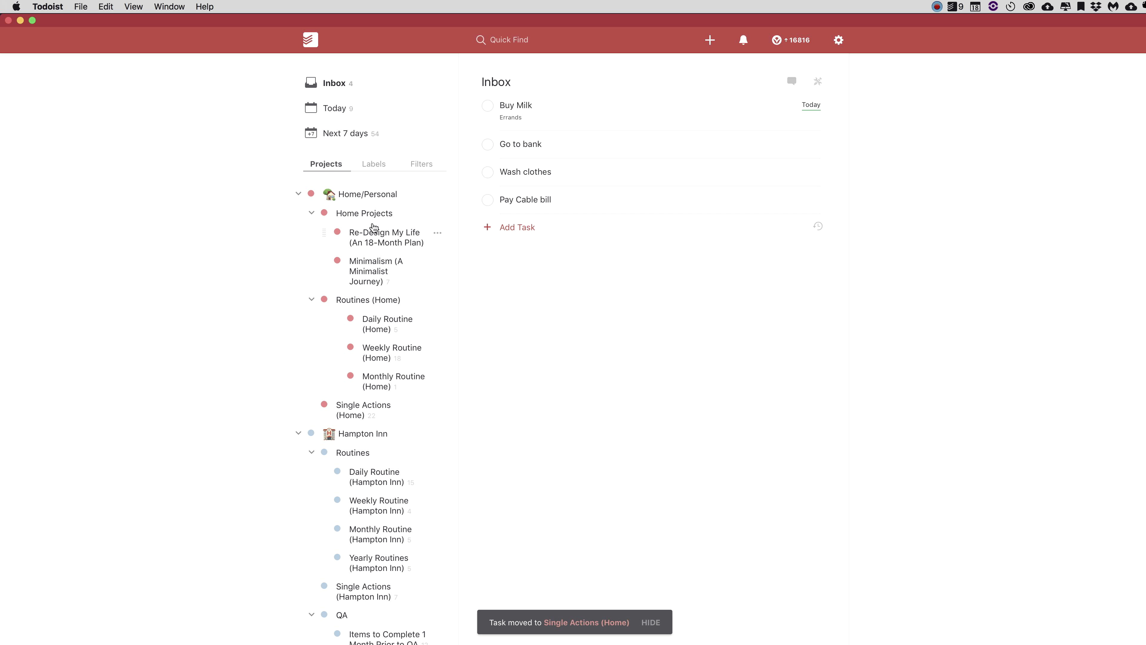
mouse_move(447, 221)
left_click(311, 213)
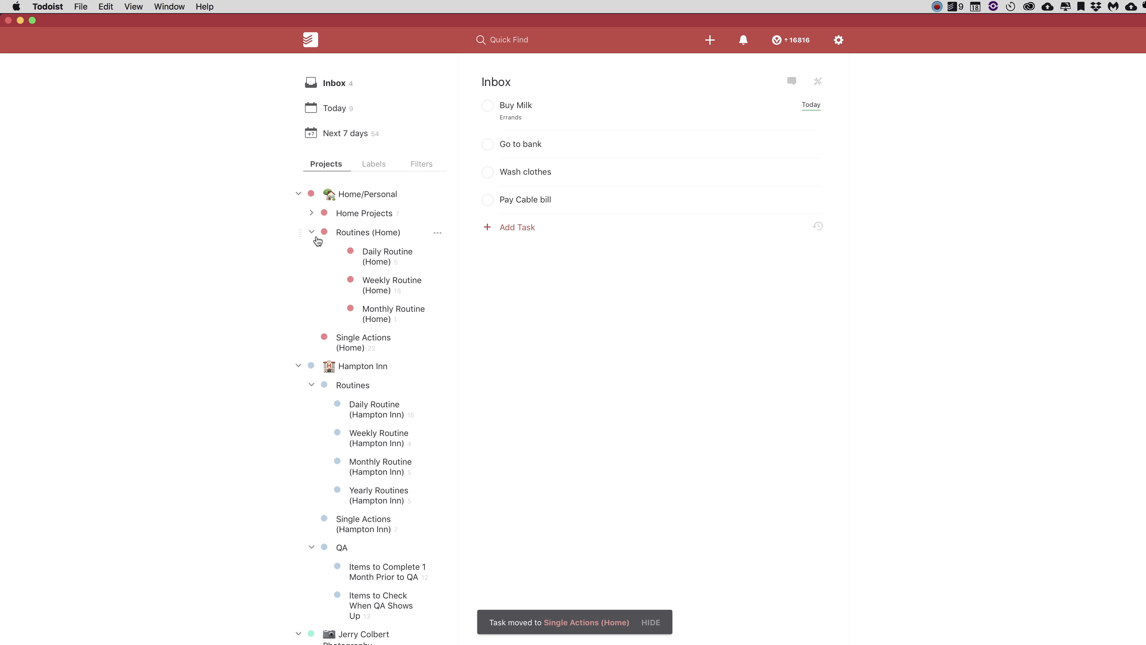
left_click(312, 233)
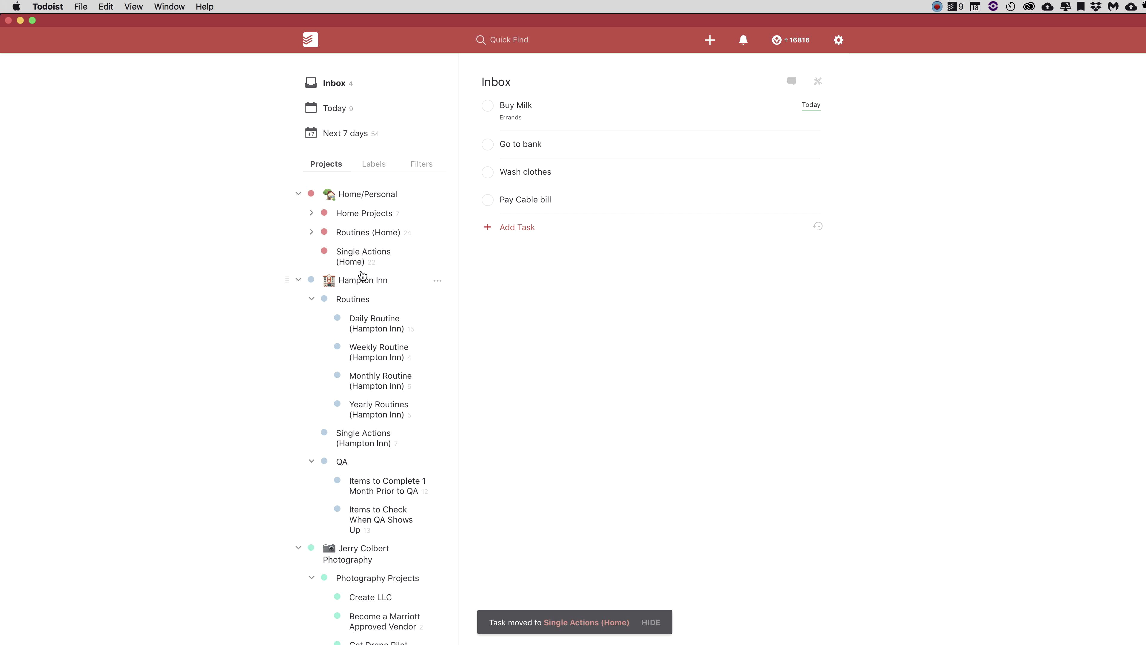
left_click(312, 299)
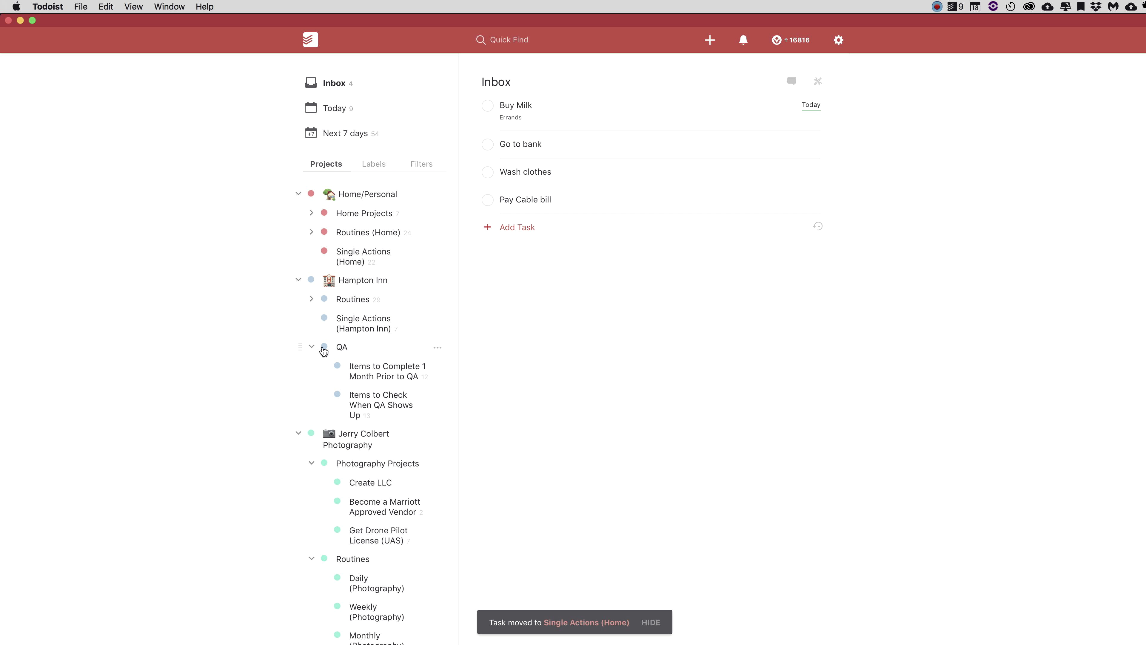
left_click(312, 346)
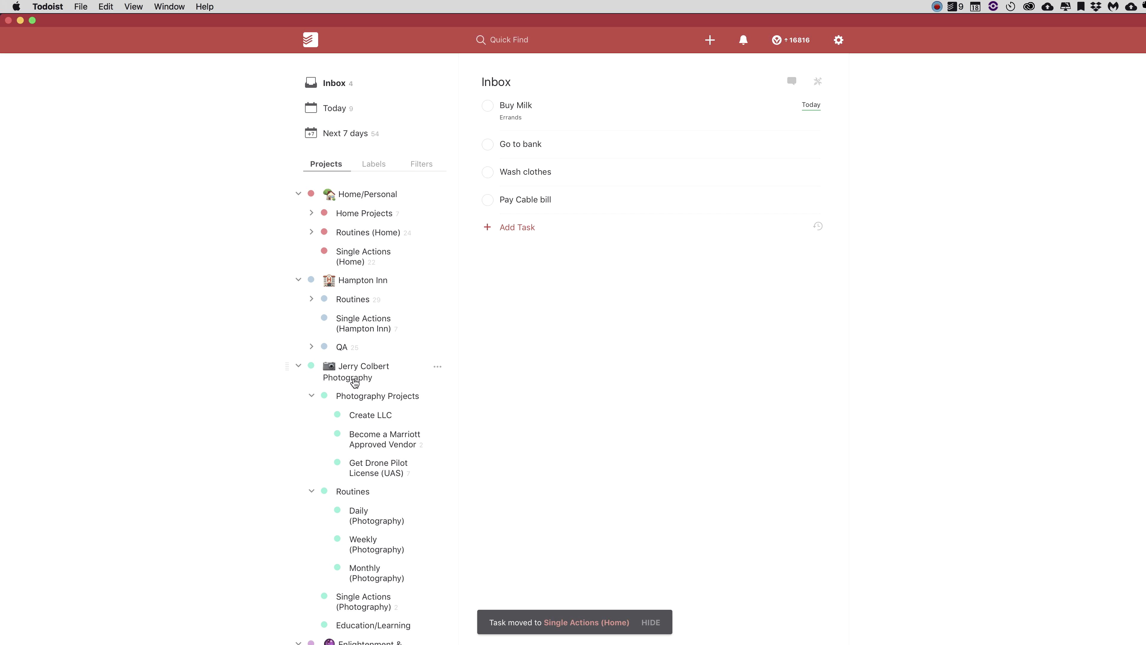
- Examine the rest of the project hierarchy, from the photography projects through Someday | Maybe and Areas of Focus
scroll(368, 388, "down", 1)
scroll(368, 388, "down", 5)
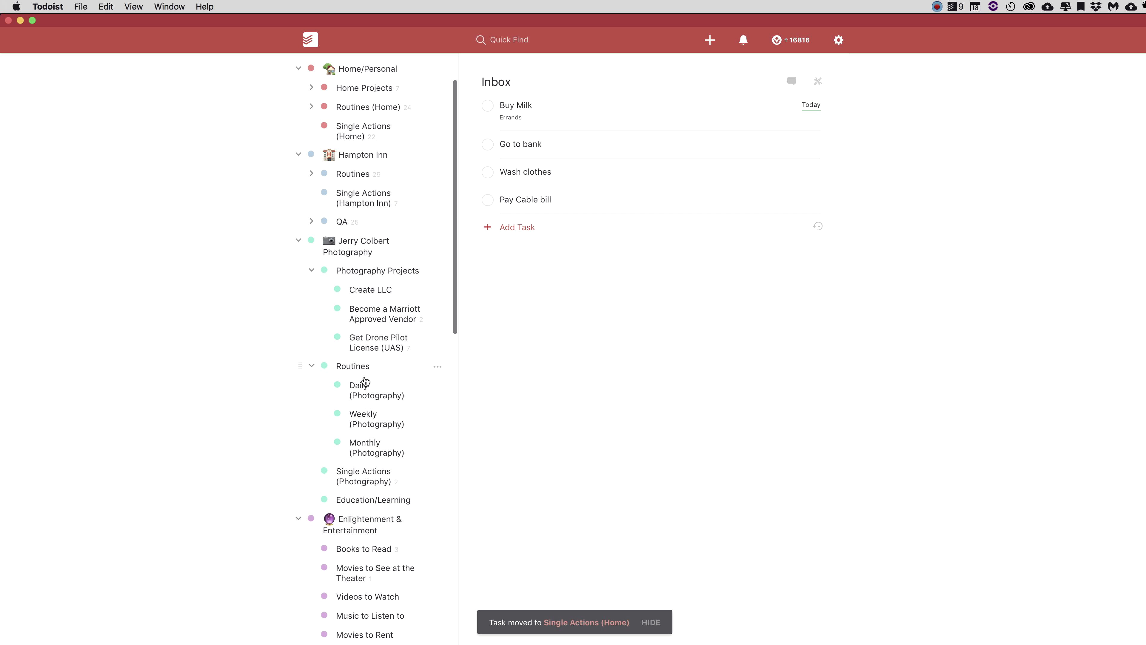
scroll(373, 440, "down", 12)
scroll(375, 436, "up", 7)
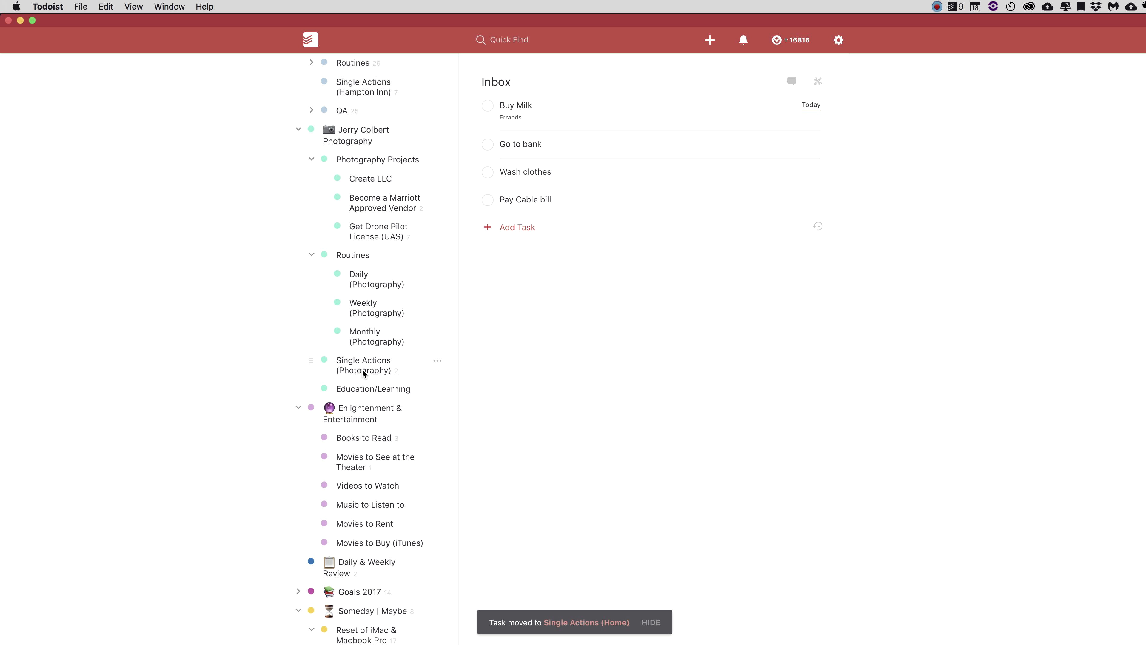
scroll(363, 373, "down", 10)
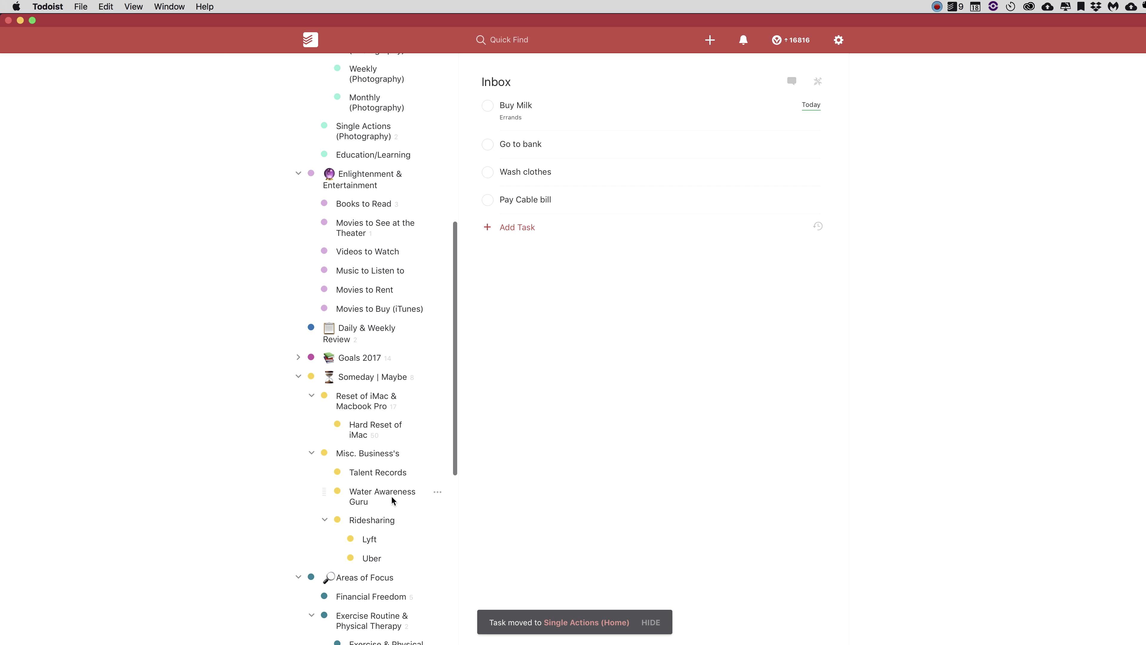
scroll(391, 501, "up", 20)
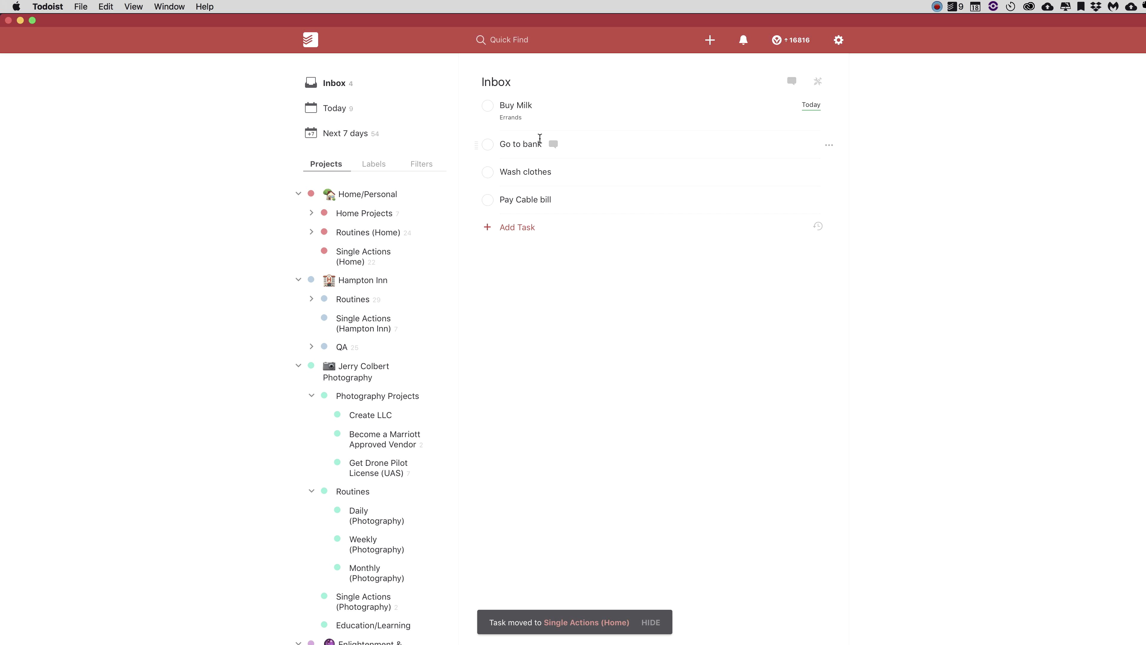
scroll(384, 403, "down", 1)
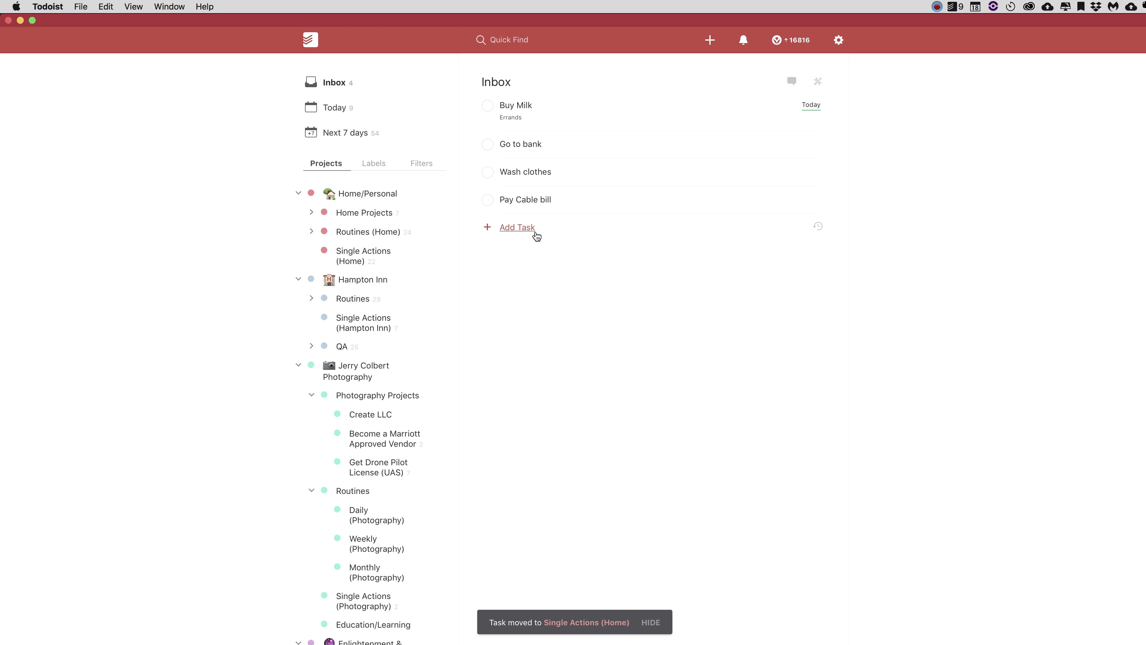
- Give the "Go to bank" task the Errands label, a Tuesday date, priority 2 and the Single Actions (Home) project, and check that project's task list
left_click(587, 134)
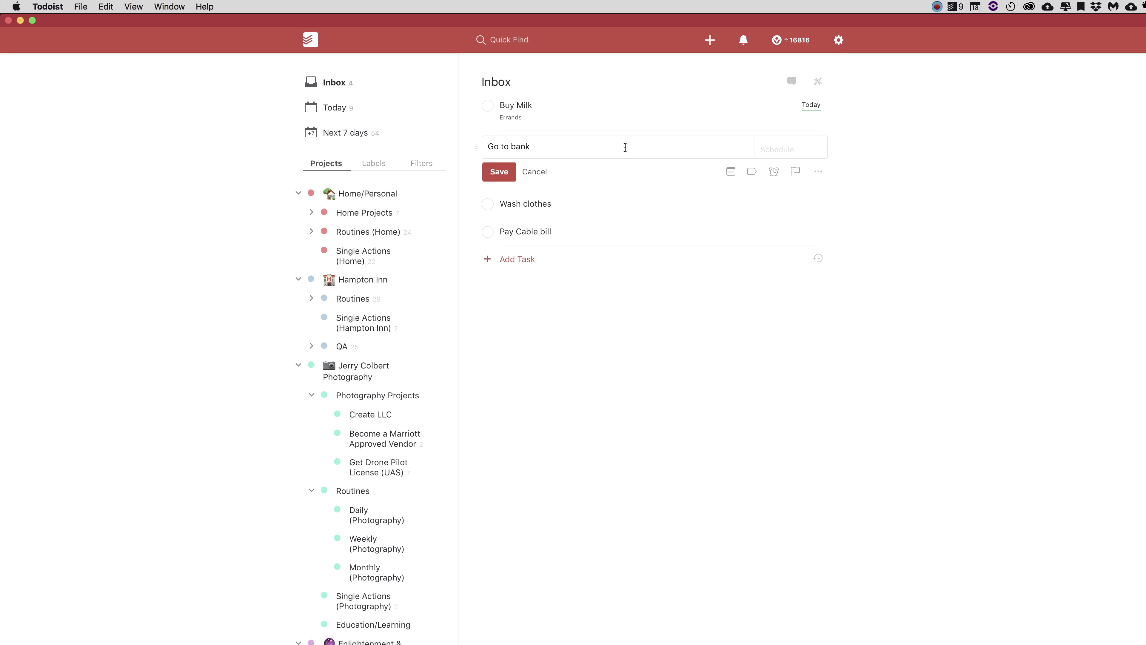
type("@")
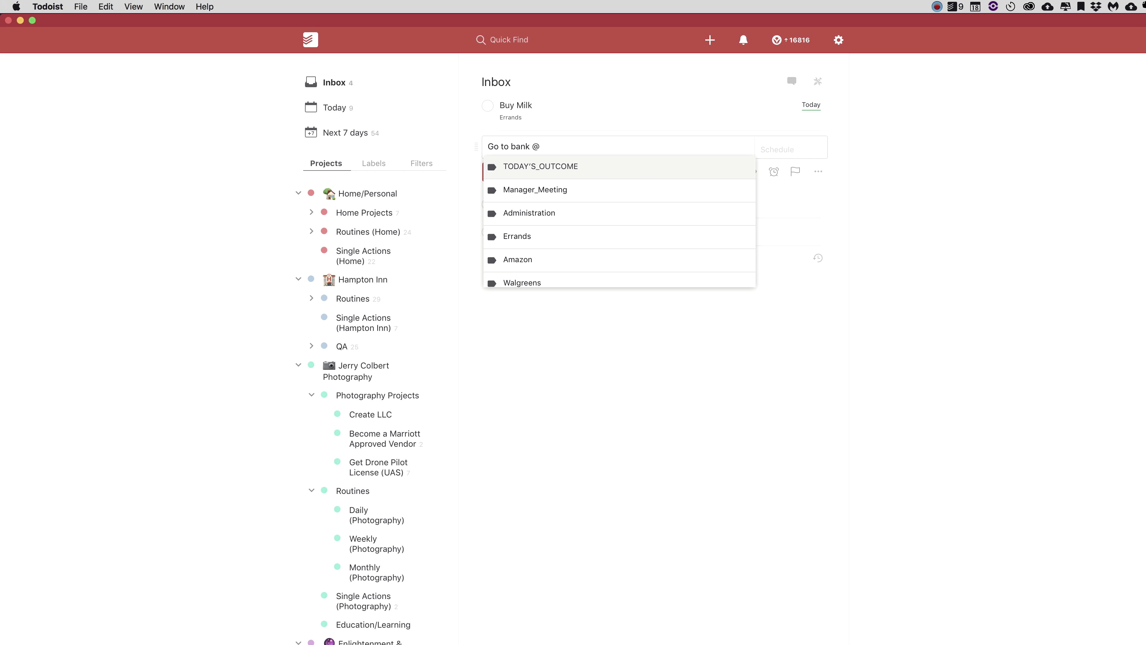
type("err")
key("Return")
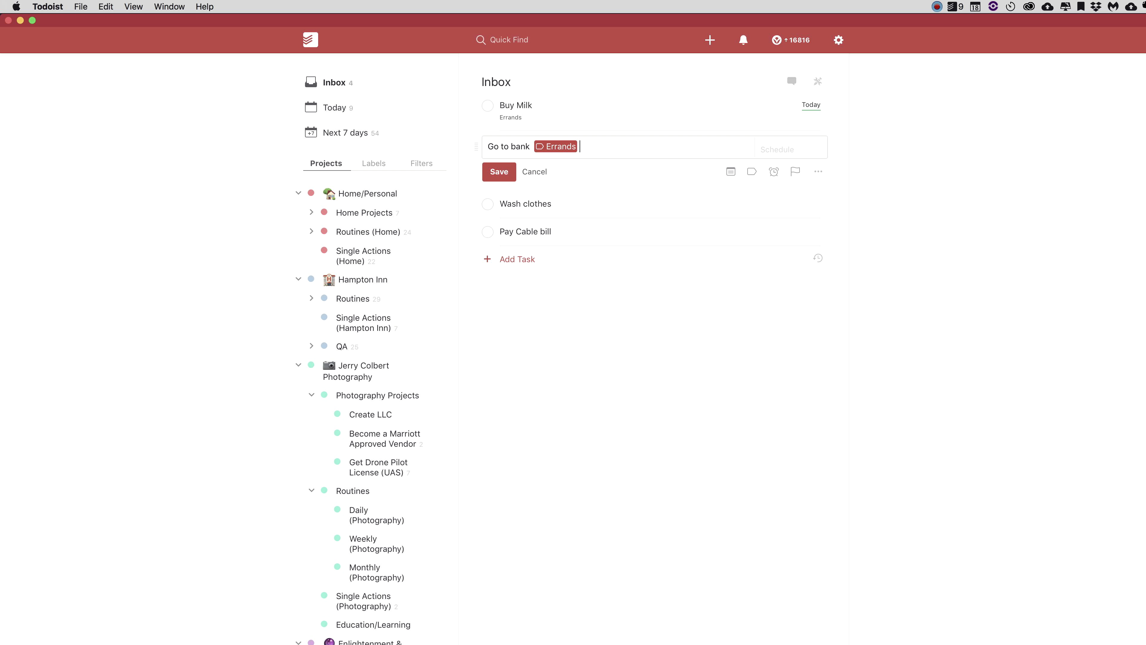
type("Tue")
type(" p2")
type(" #sing")
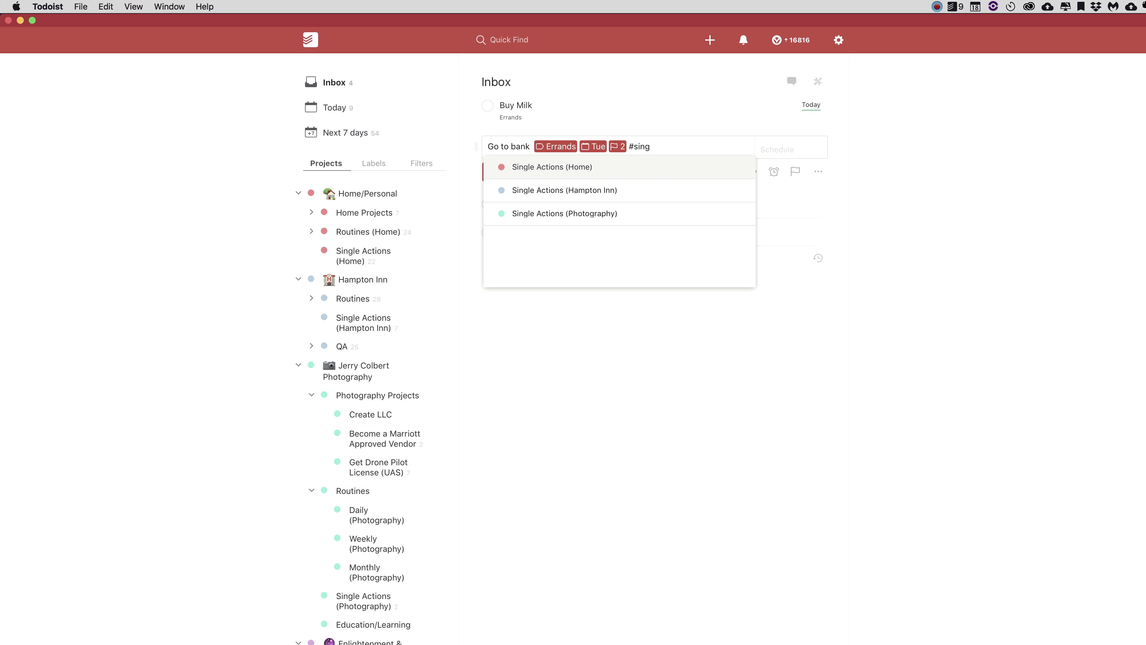
key("Return")
key("Return")
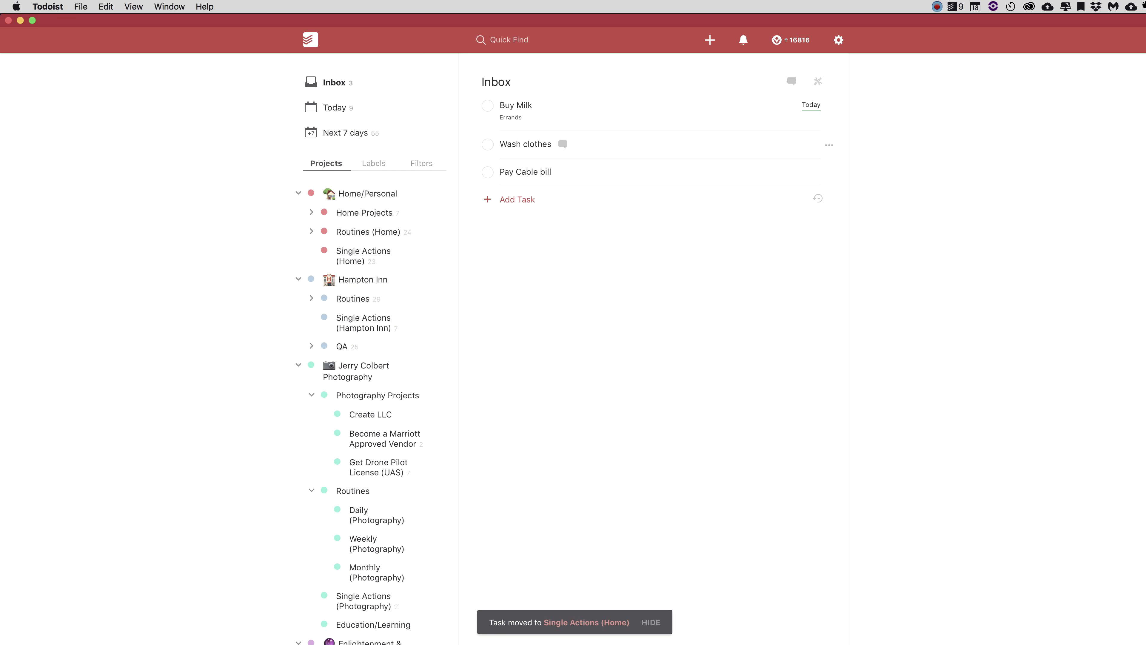
left_click(374, 256)
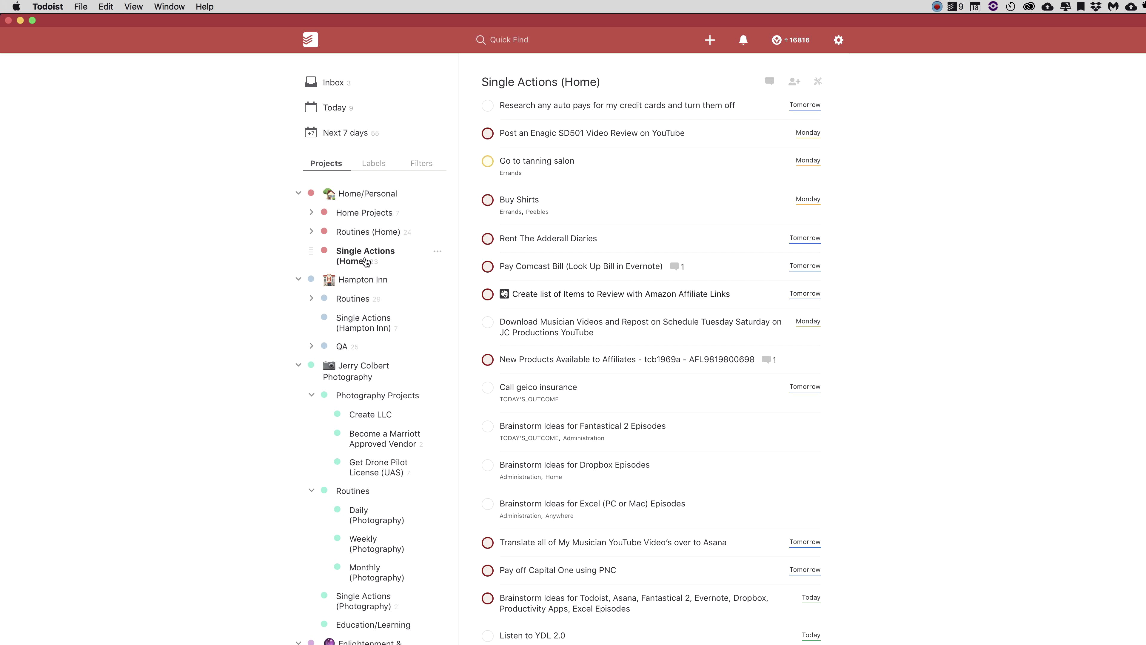
- Assign the "Pay Cable bill" task in the Inbox to Single Actions (Home) with priority 1 and save it
left_click(350, 86)
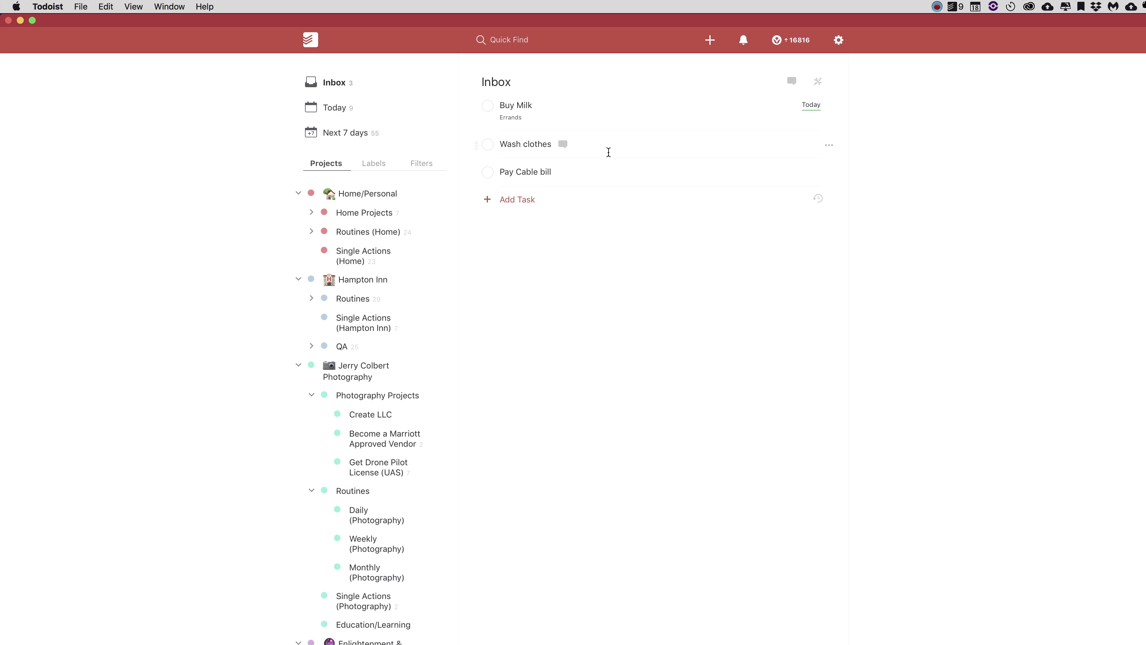
left_click(614, 176)
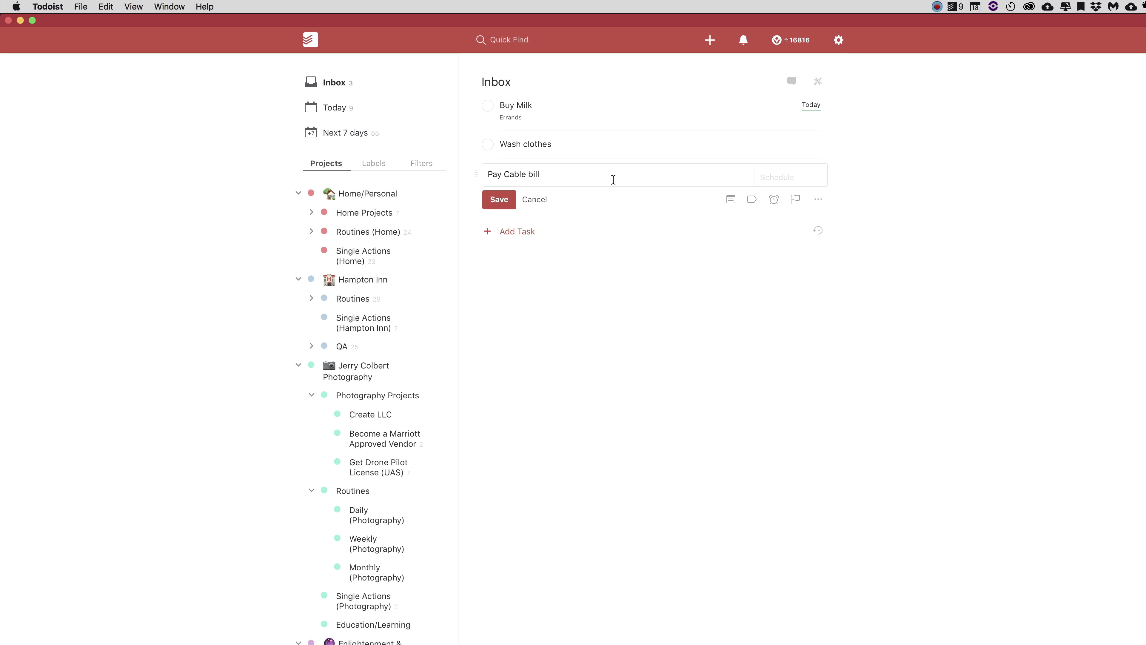
type("@")
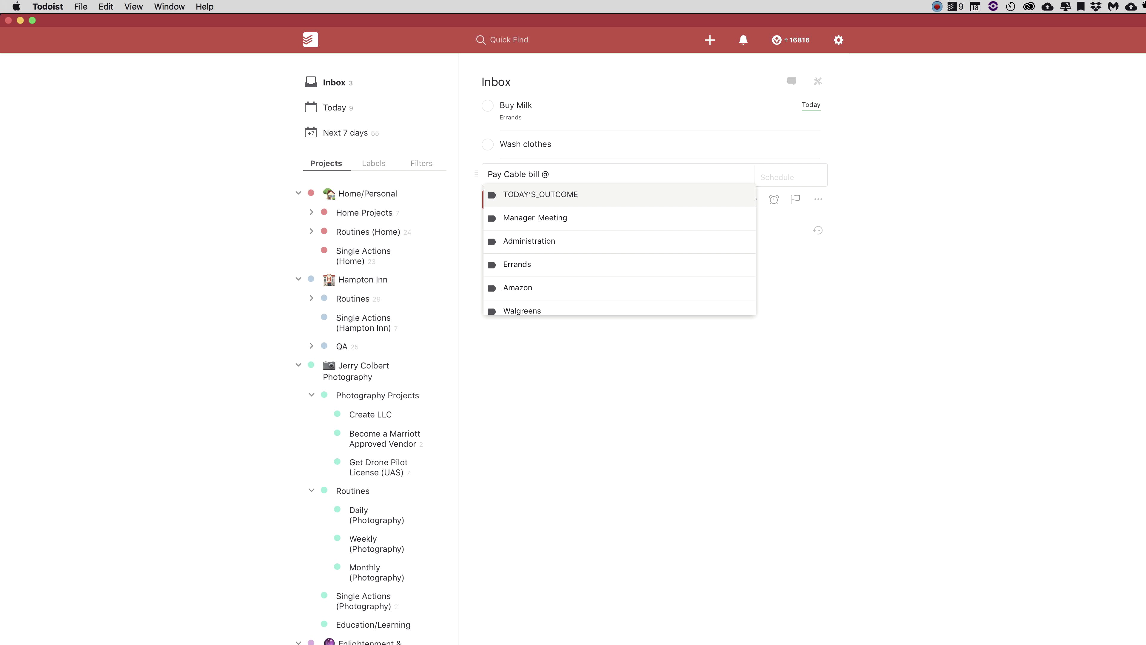
key("BackSpace")
type("#sing")
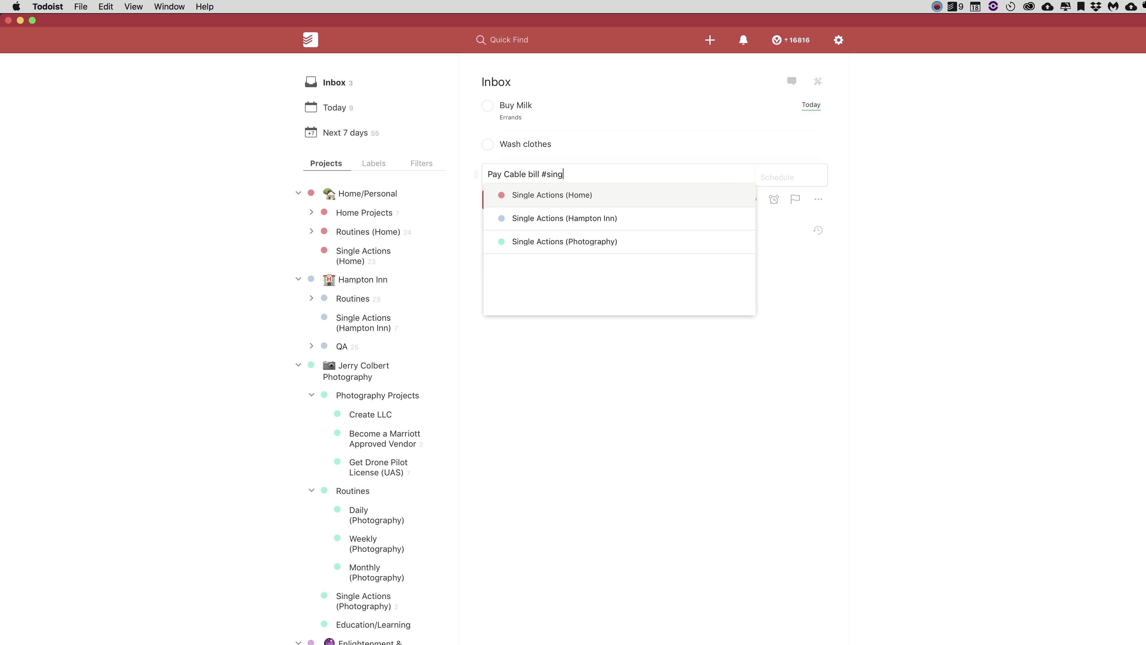
key("Return")
type("p1")
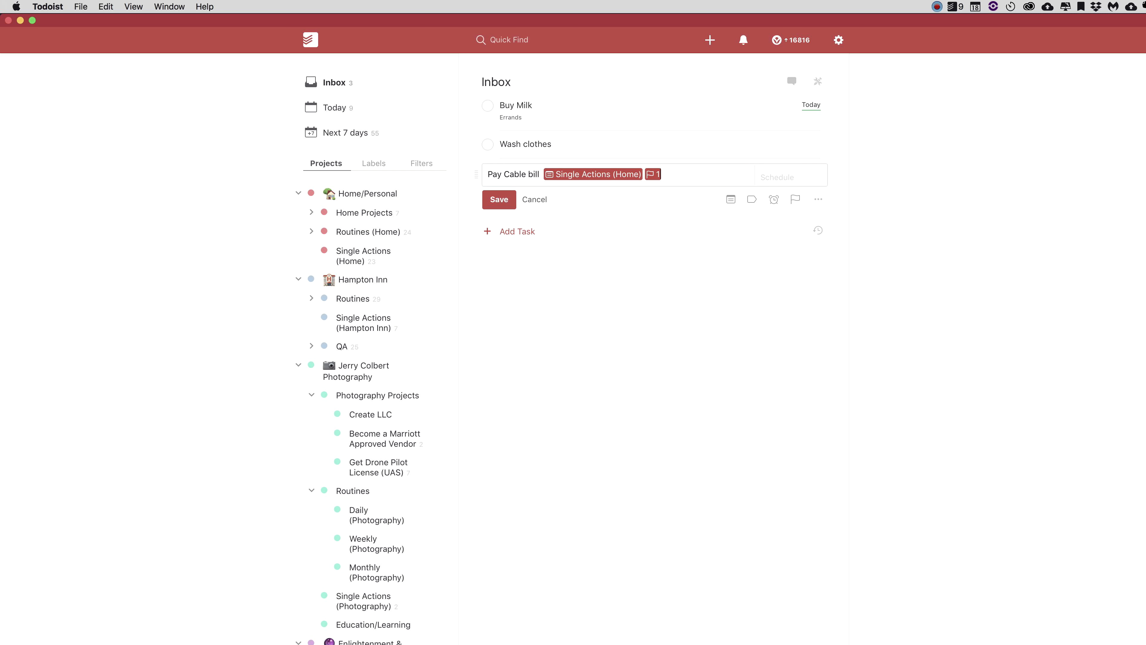
key("Return")
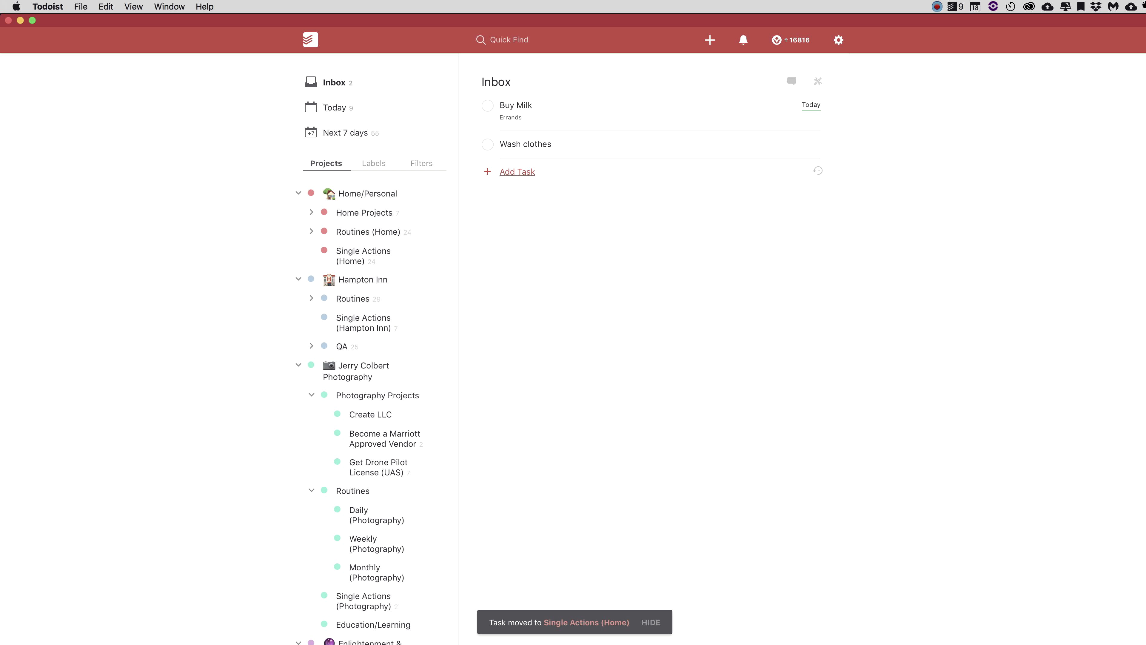
- Set the "Wash clothes" task to priority 1, due Sunday, in the Single Actions (Home) project, and save it
left_click(606, 146)
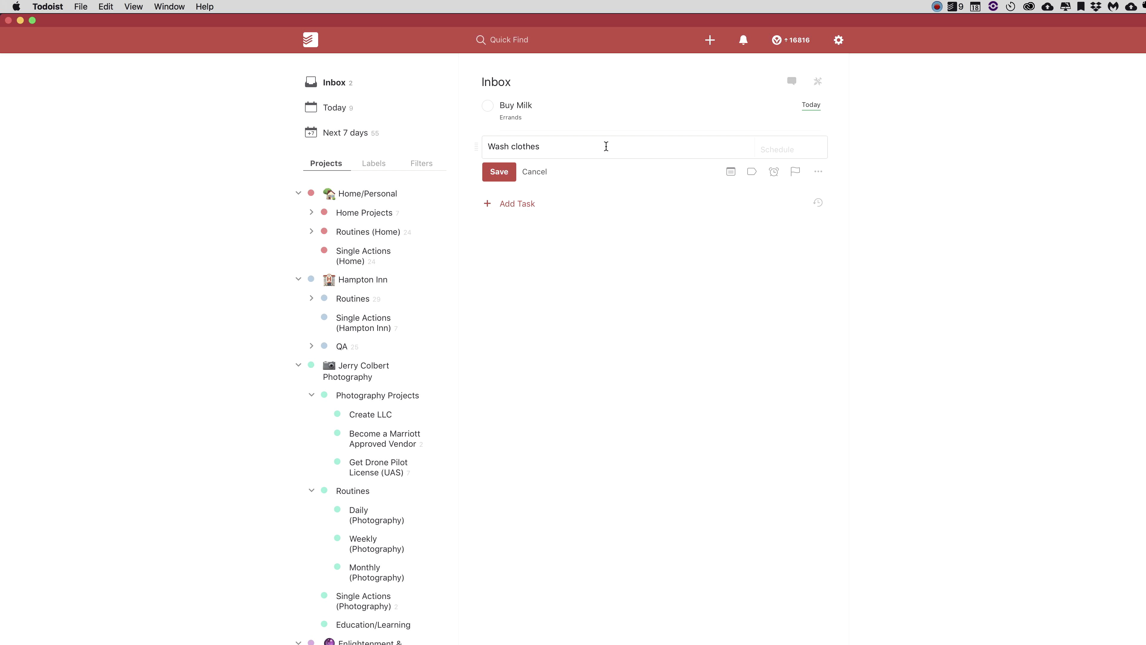
type("p1")
type("#")
key("BackSpace")
type("@")
key("BackSpace")
type("s")
type("unday #sing")
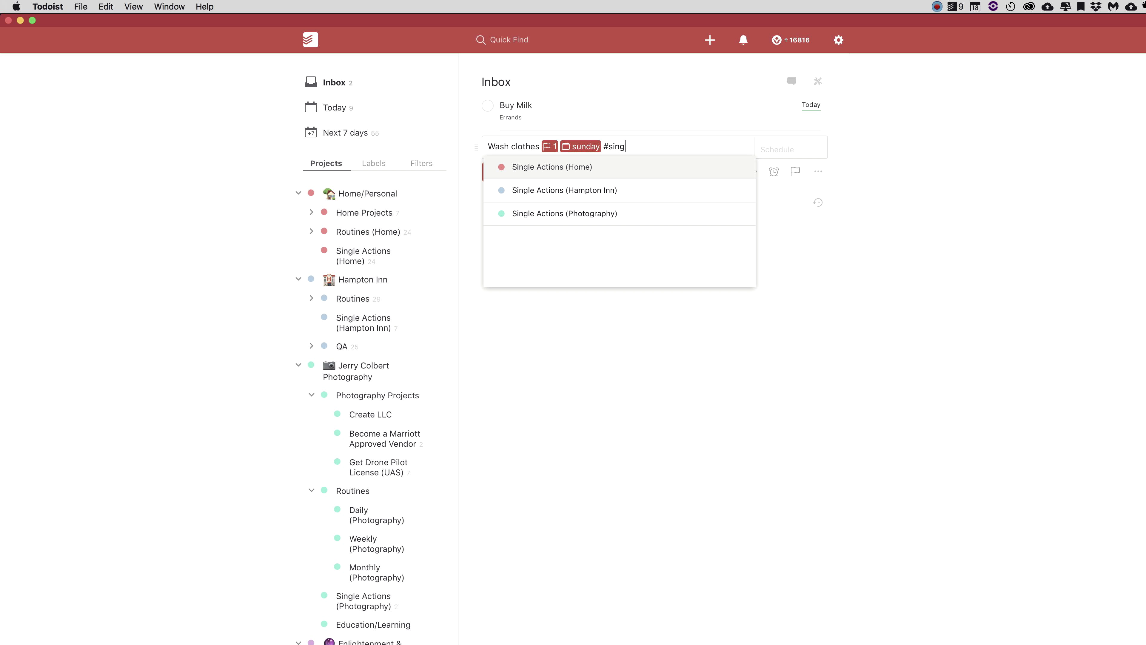
key("Return")
key("Return")
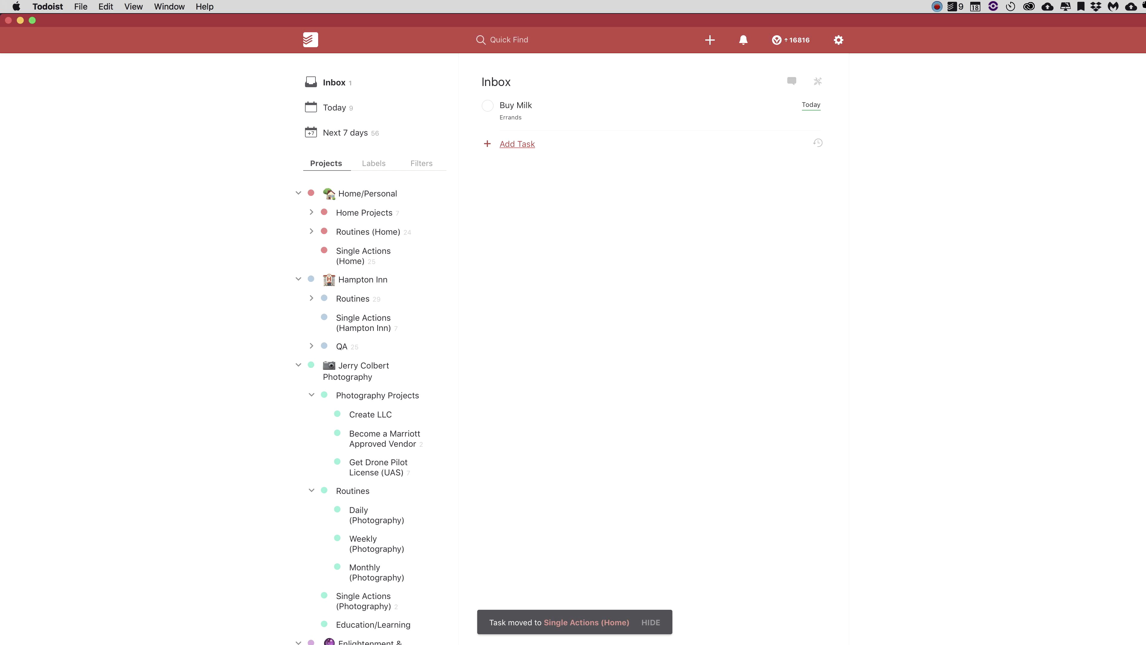
- Move the "Buy Milk" task from the Inbox to the Single Actions (Home) project and save it
left_click(597, 114)
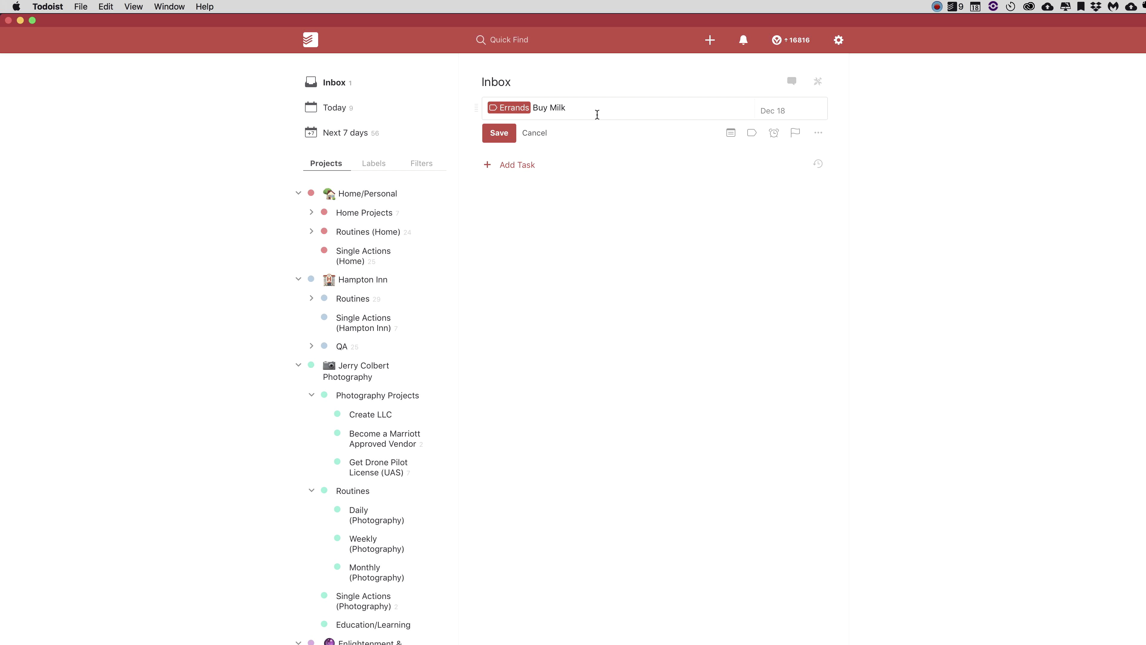
type("#sing")
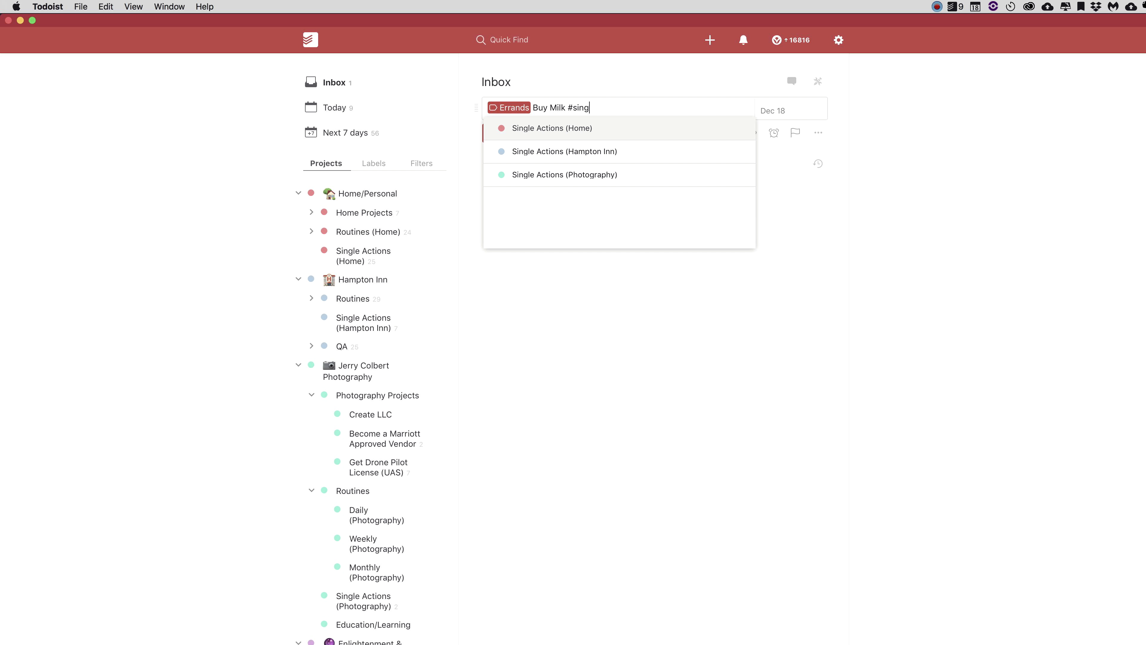
key("Return")
key("Return")
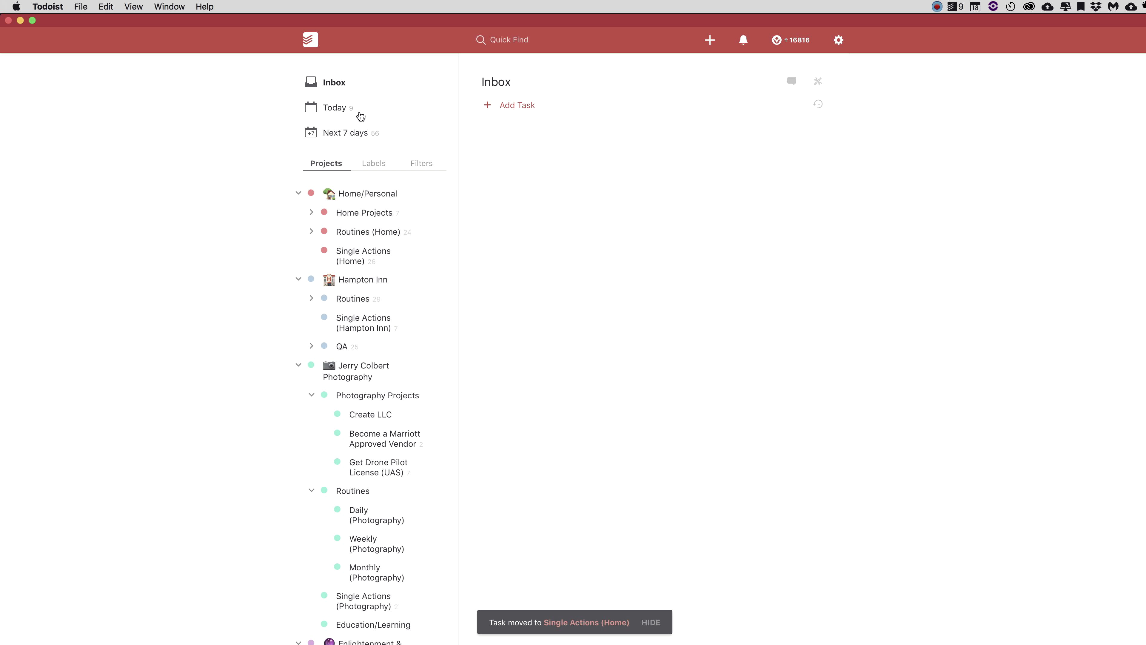
- Review the Today and Next 7 days task lists, and mark "Buy Milk" as complete in Today
left_click(358, 114)
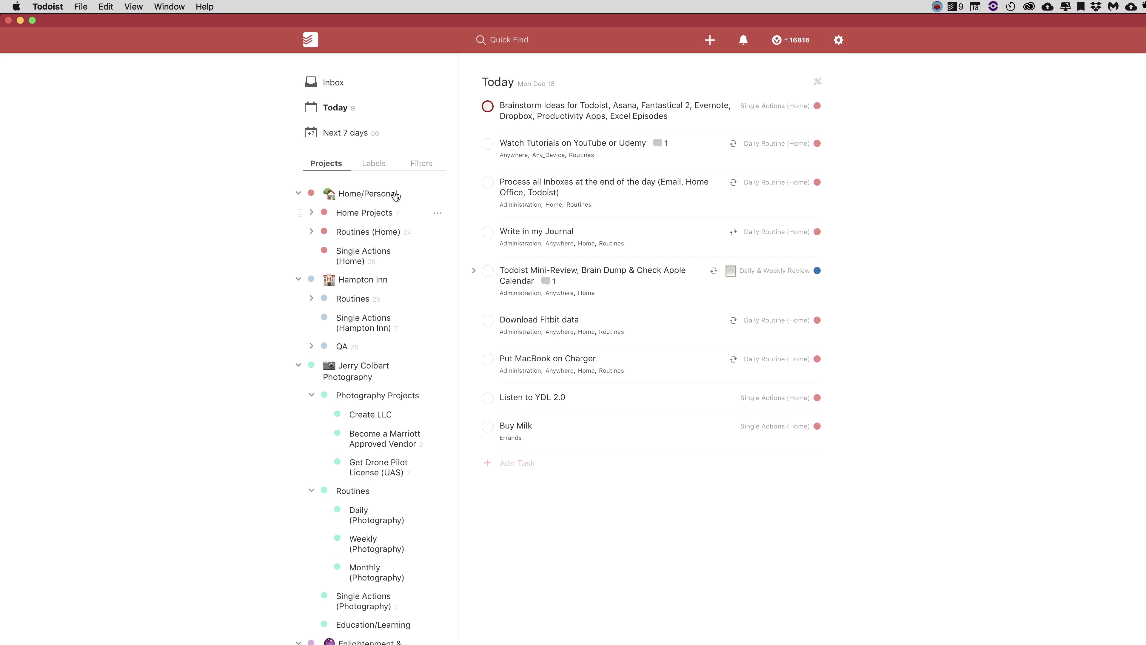
left_click(359, 135)
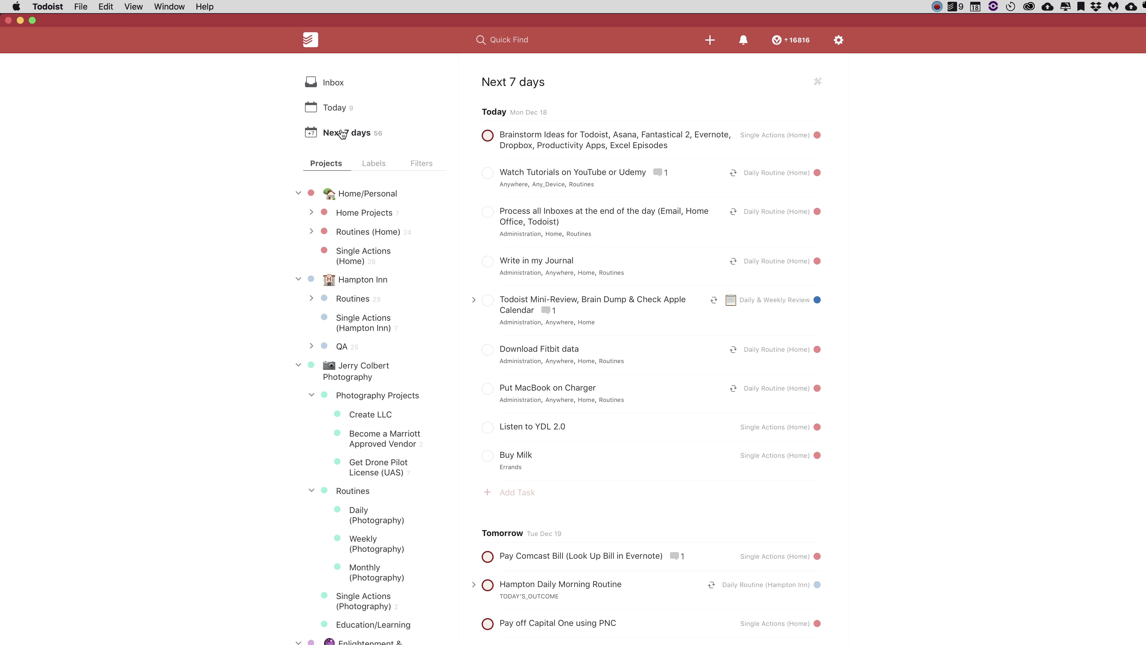
scroll(622, 266, "down", 10)
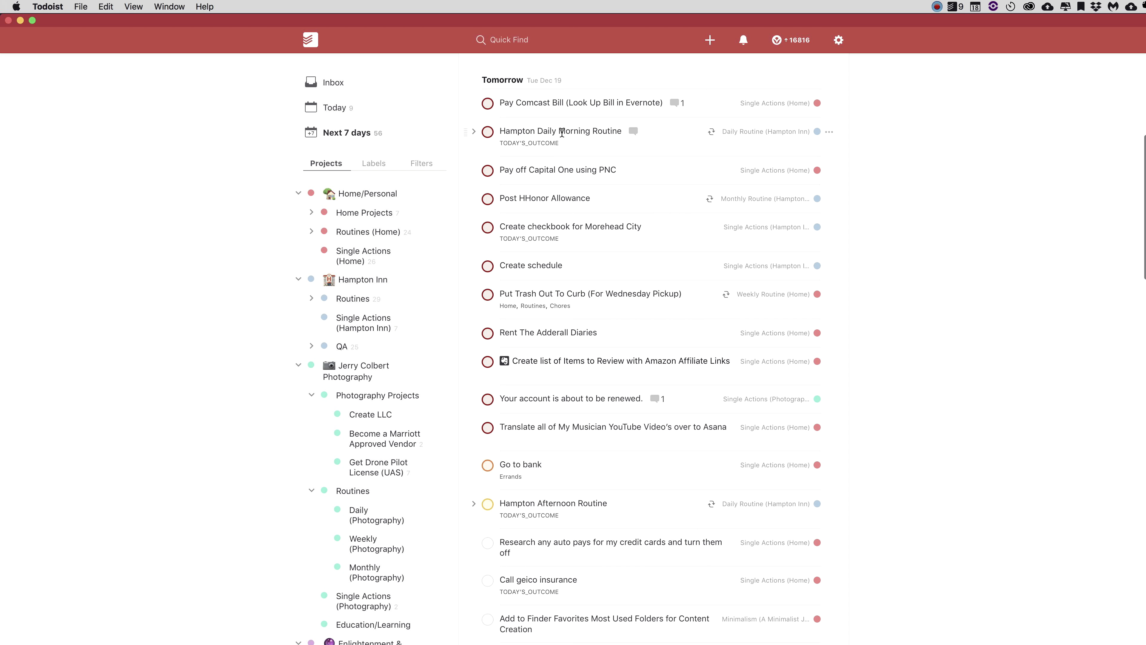
scroll(562, 132, "down", 10)
left_click(335, 107)
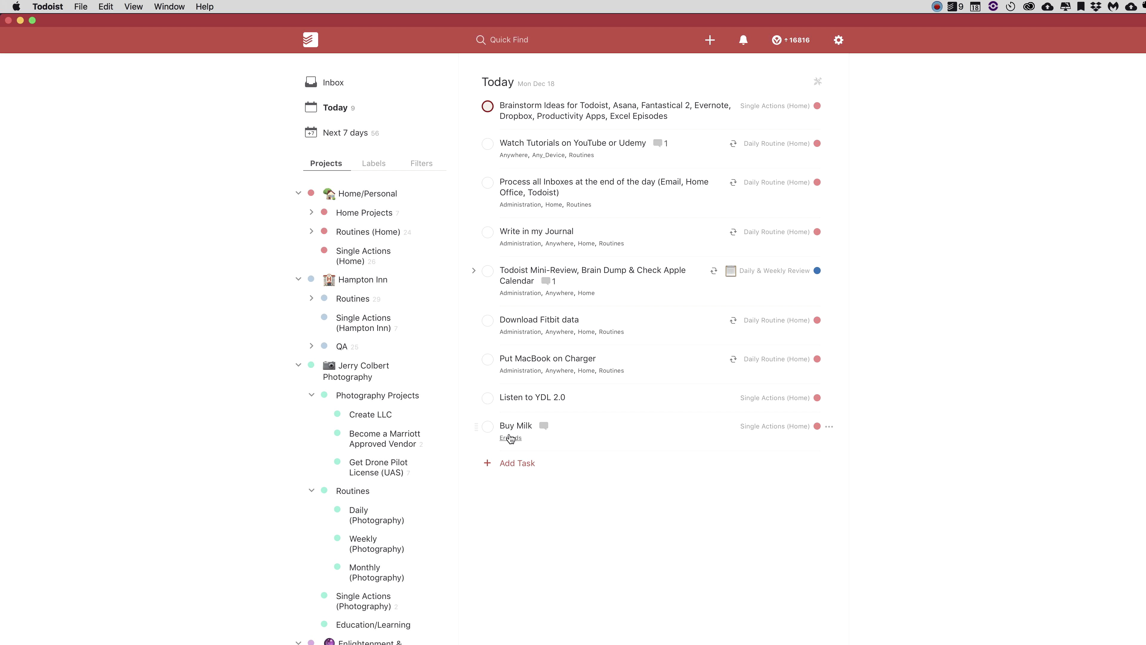
left_click(487, 426)
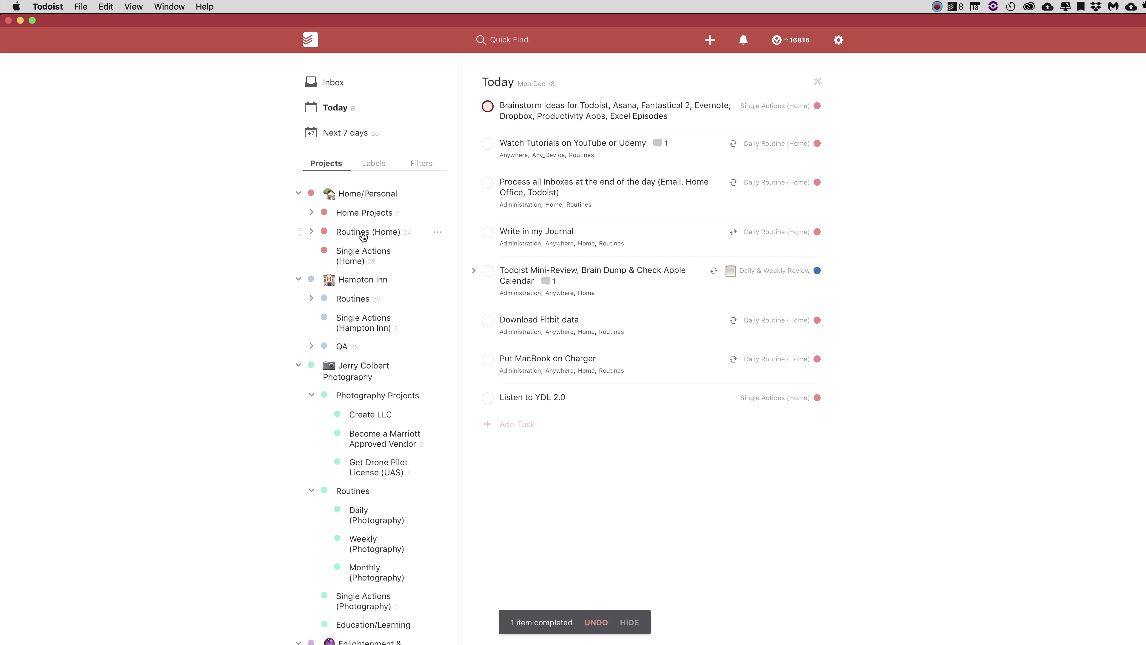
- Show the Routines (Home) tasks and expand the routine subprojects under Home/Personal and Hampton Inn
left_click(311, 232)
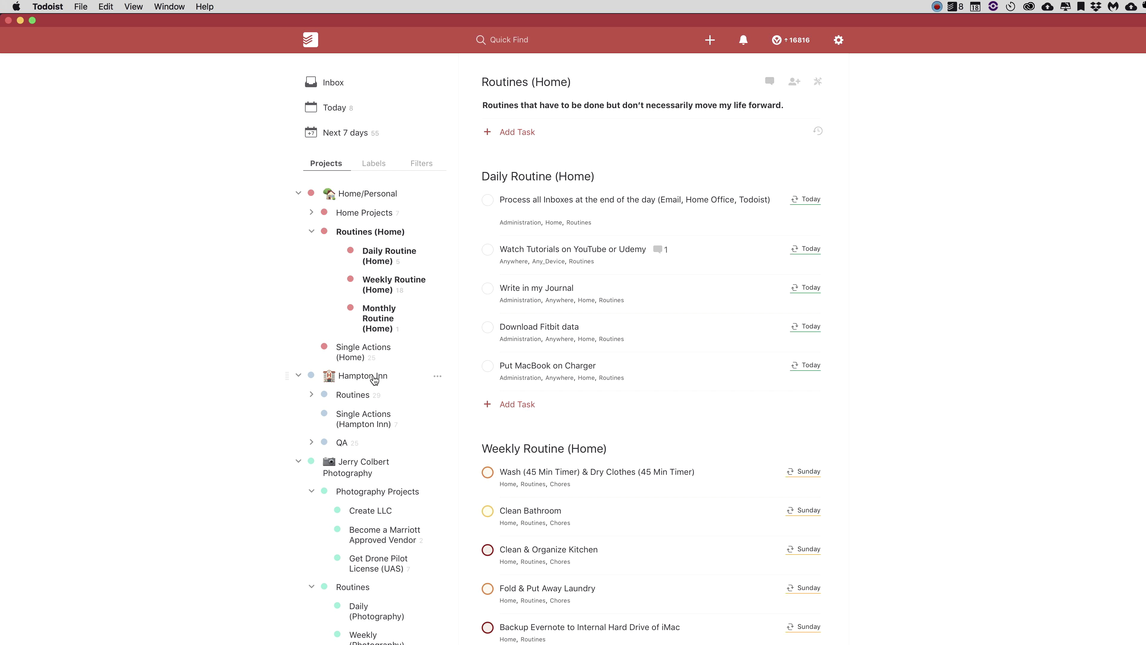
left_click(312, 395)
scroll(361, 452, "down", 3)
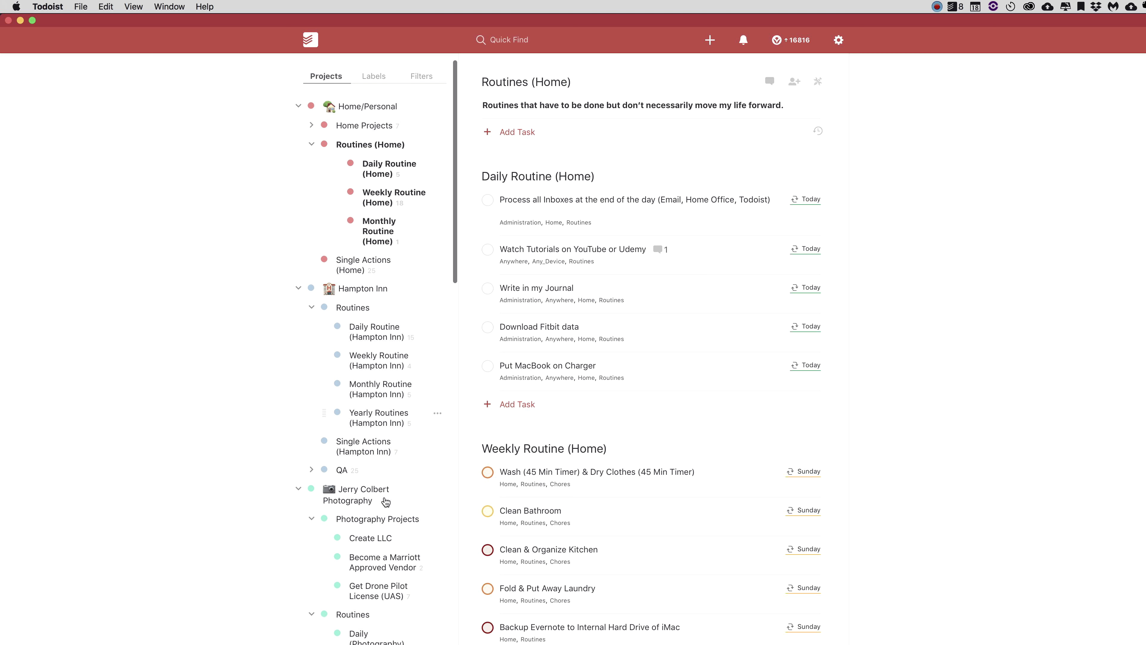
- View the Single Actions (Hampton Inn) tasks and the photography projects, and return to the Inbox
left_click(365, 452)
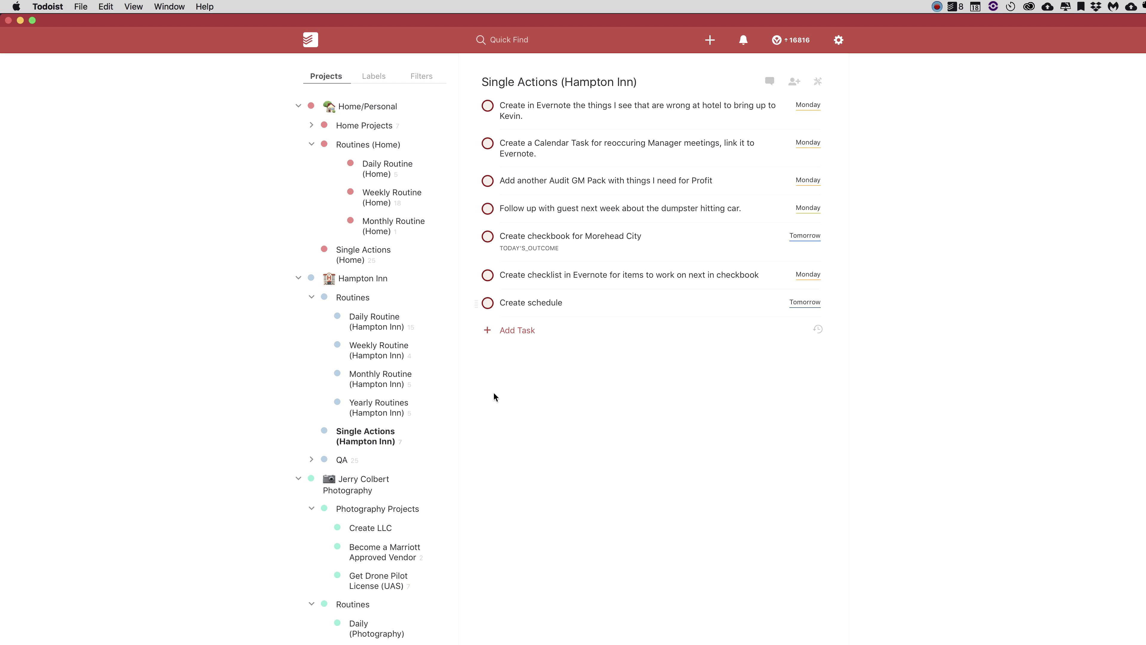
scroll(370, 312, "down", 3)
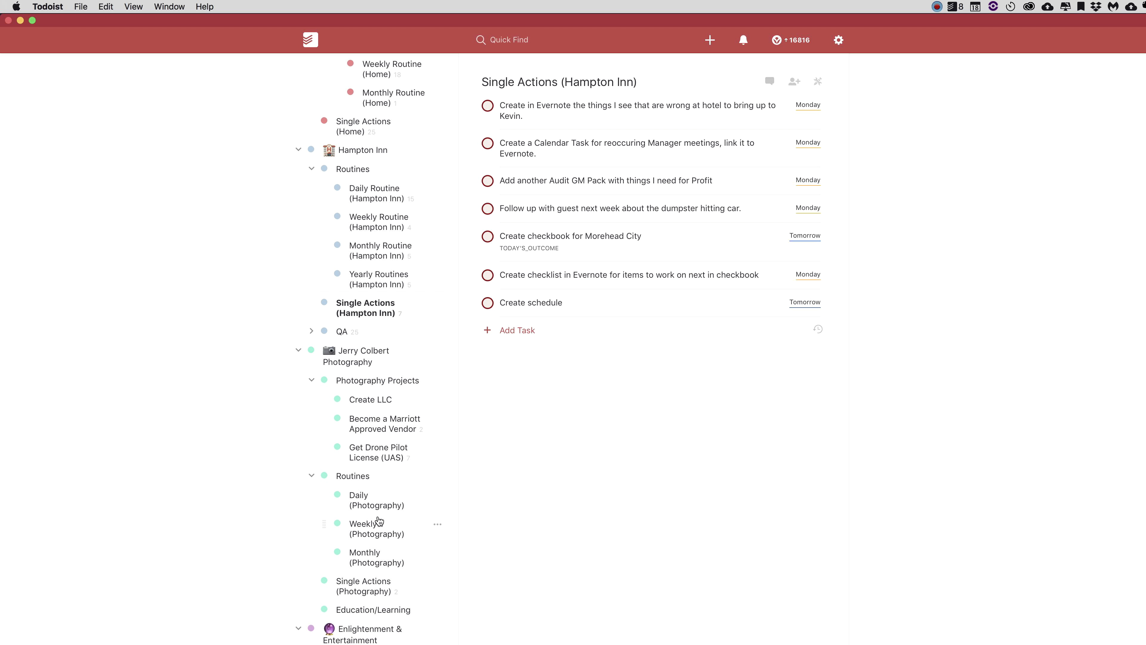
scroll(420, 334, "up", 5)
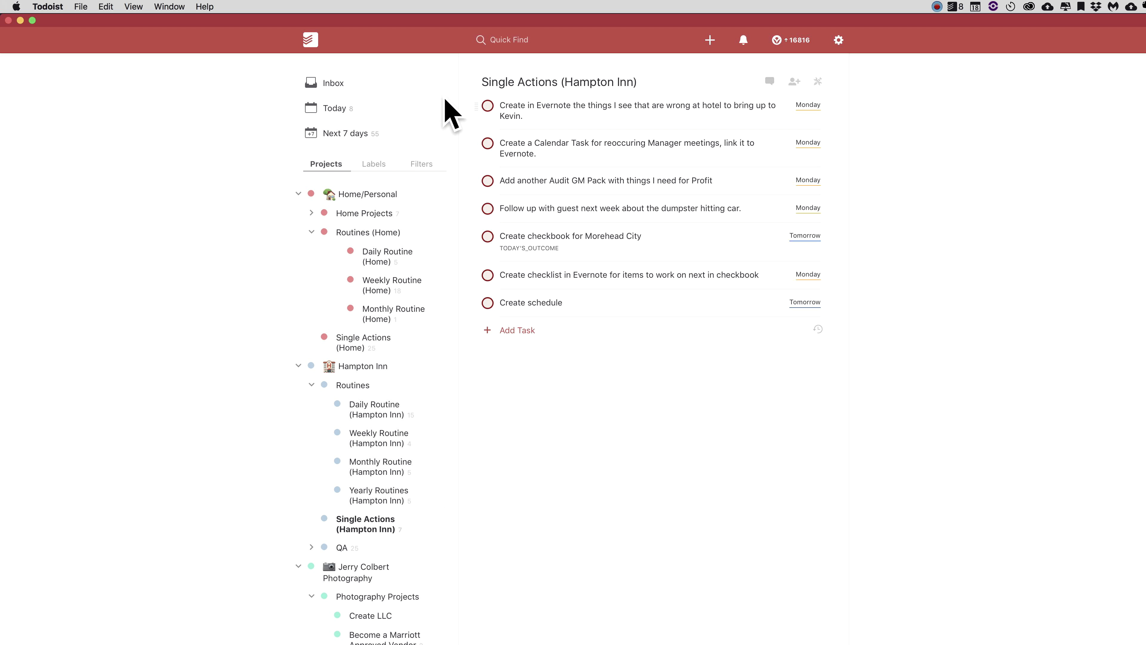
left_click(343, 90)
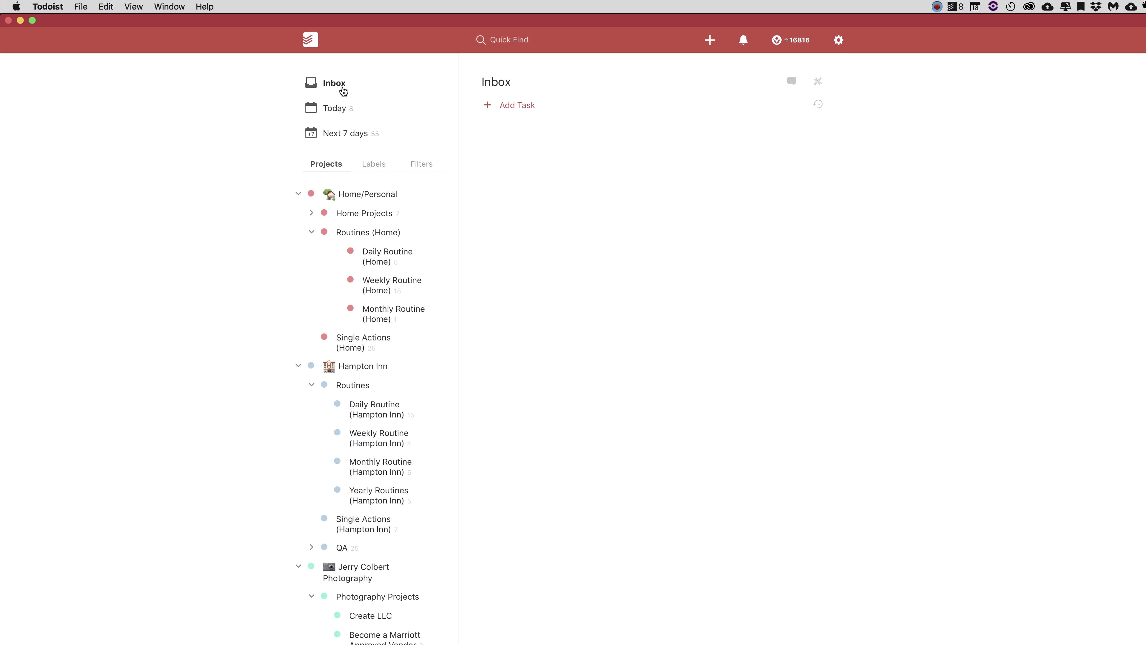